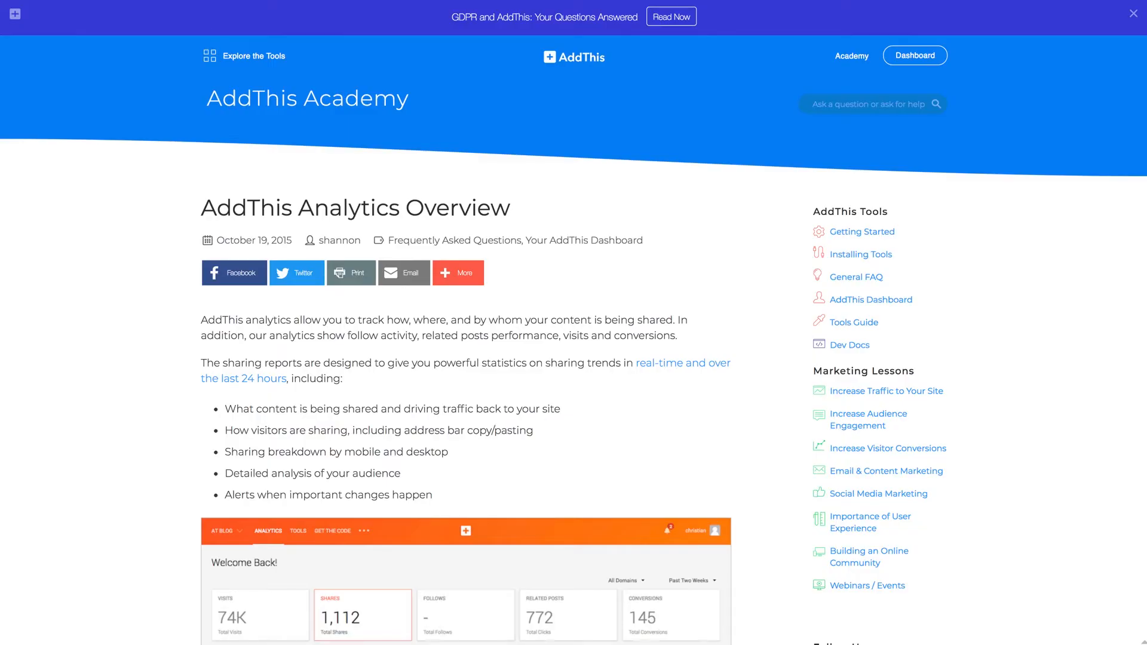
Step: Scroll down through the Analytics Overview article's Shares Activity and reports sections, then back up
scroll(101, 303, "down", 7)
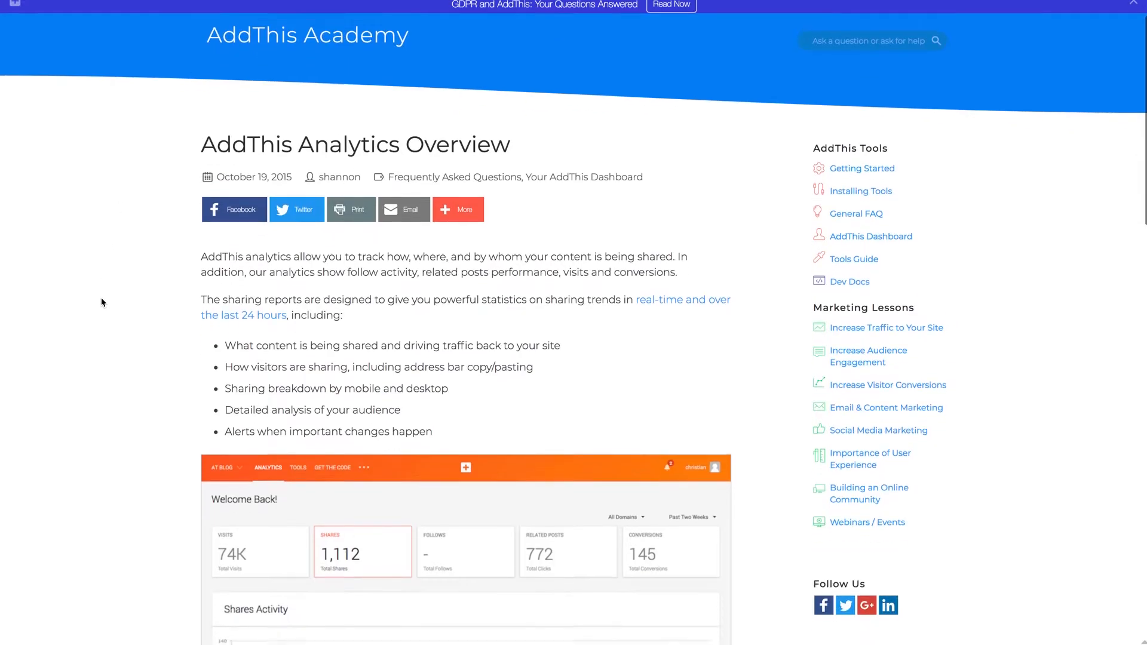
scroll(102, 301, "down", 2)
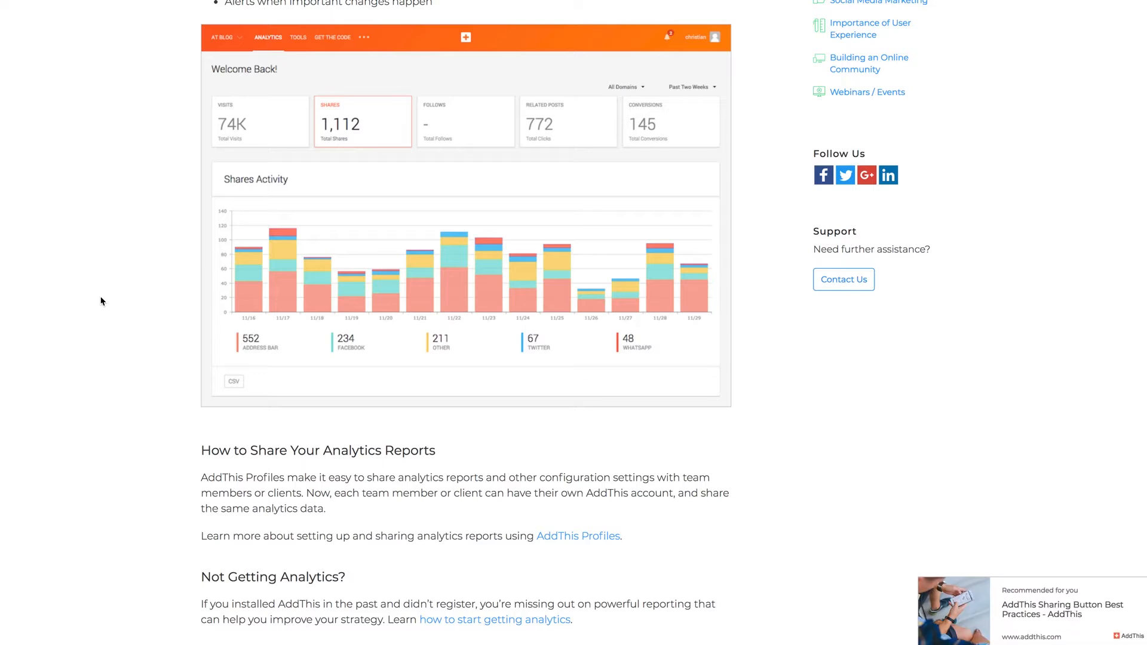
scroll(101, 302, "down", 8)
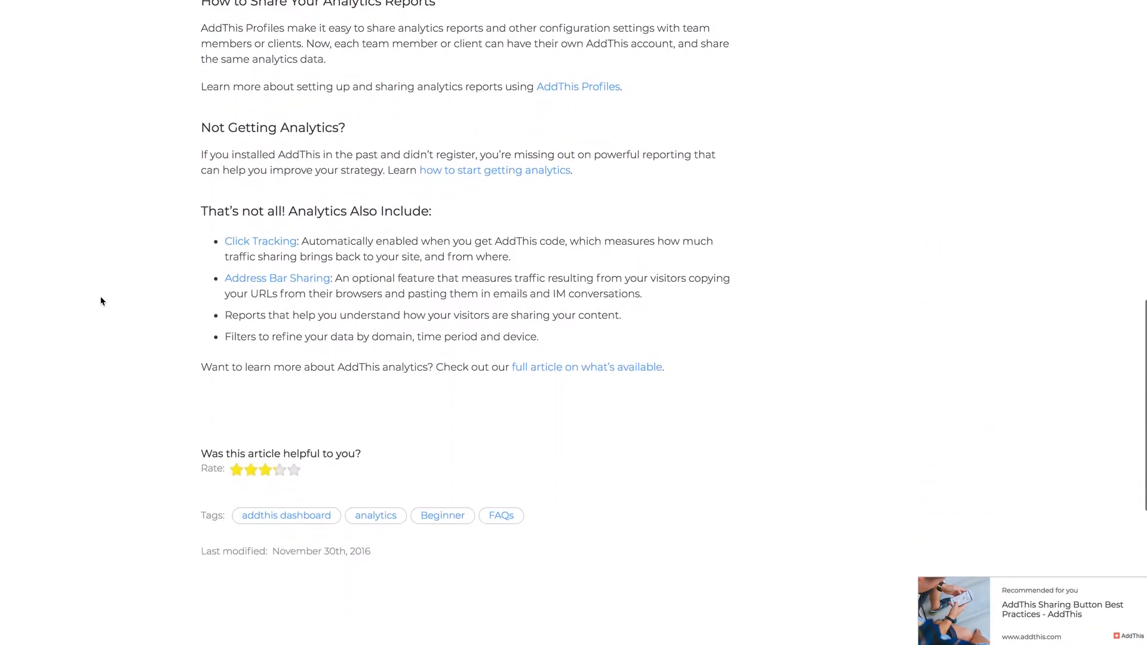
scroll(102, 301, "up", 2)
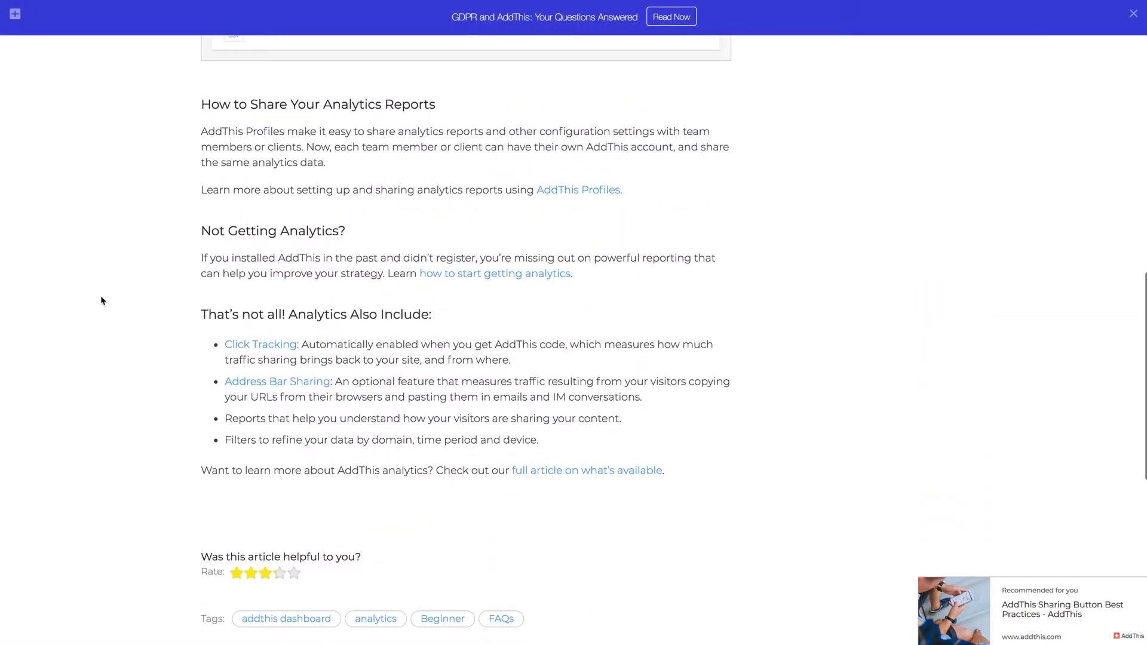
scroll(101, 301, "up", 7)
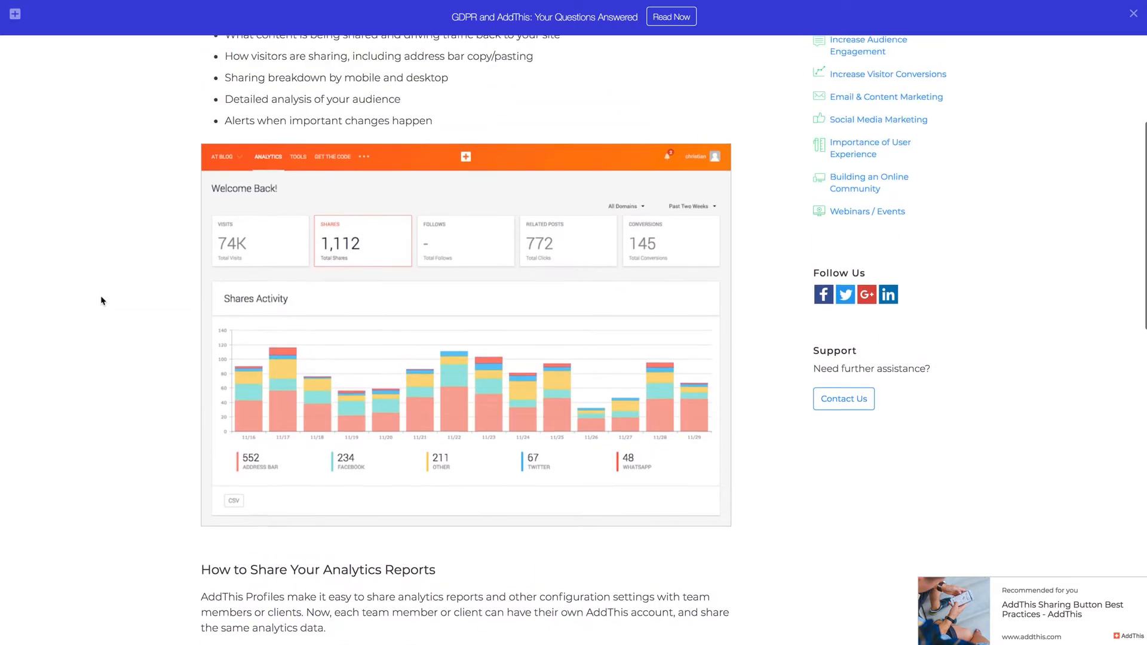
scroll(102, 301, "up", 6)
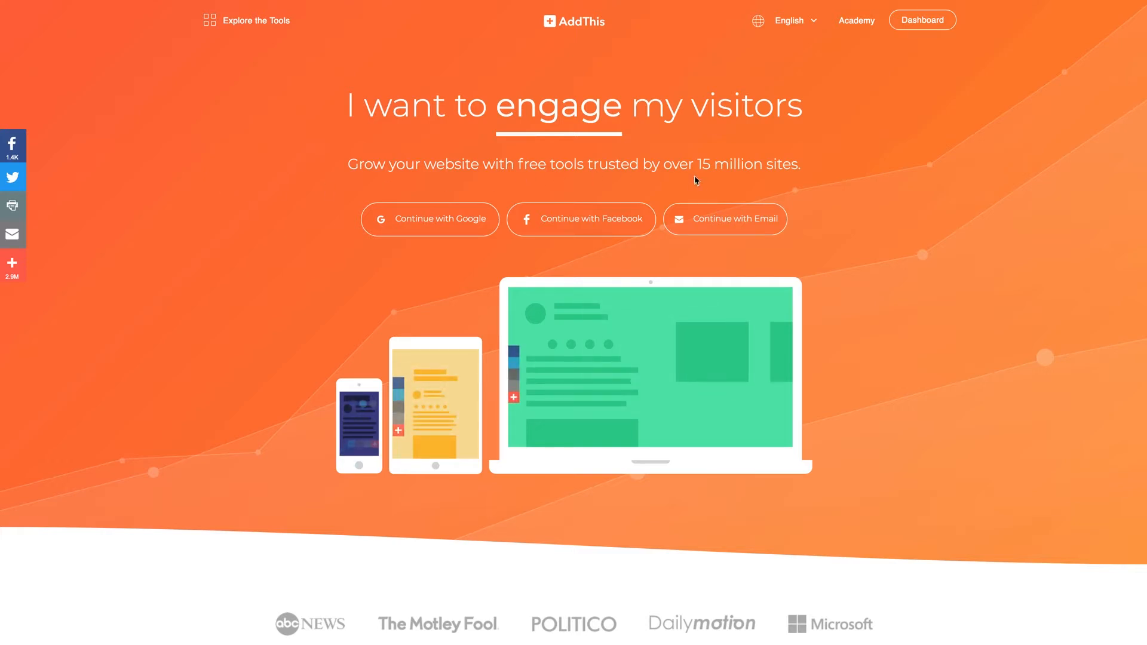
Step: Sign up with the email option, entering an email address and a matching password twice, and submit
left_click(687, 220)
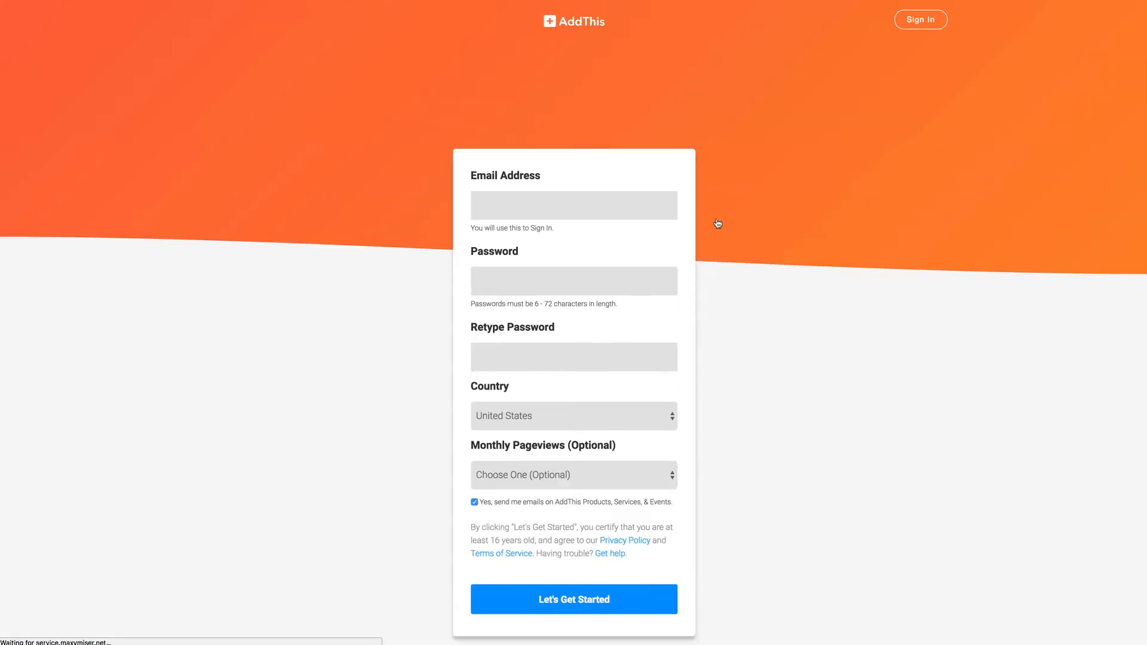
left_click(553, 205)
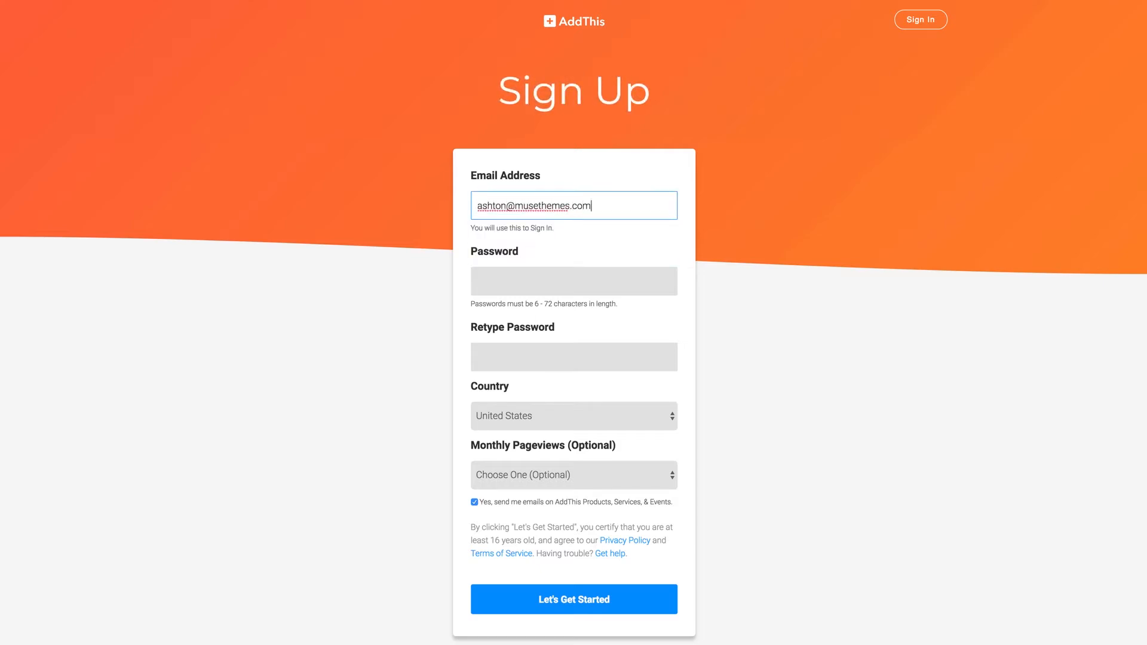
key("Tab")
type("•")
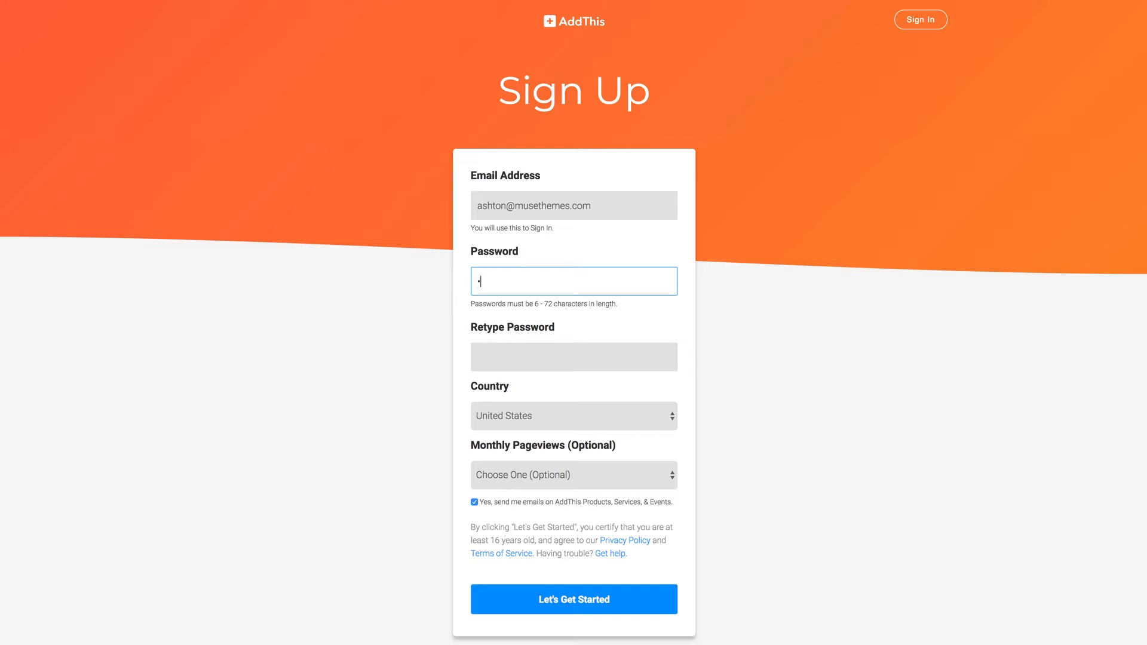
type("•••••••")
key("BackSpace")
key("BackSpace")
key("BackSpace")
key("BackSpace")
key("BackSpace")
key("BackSpace")
key("BackSpace")
key("BackSpace")
type("••••••••••")
key("Tab")
type("•••••••")
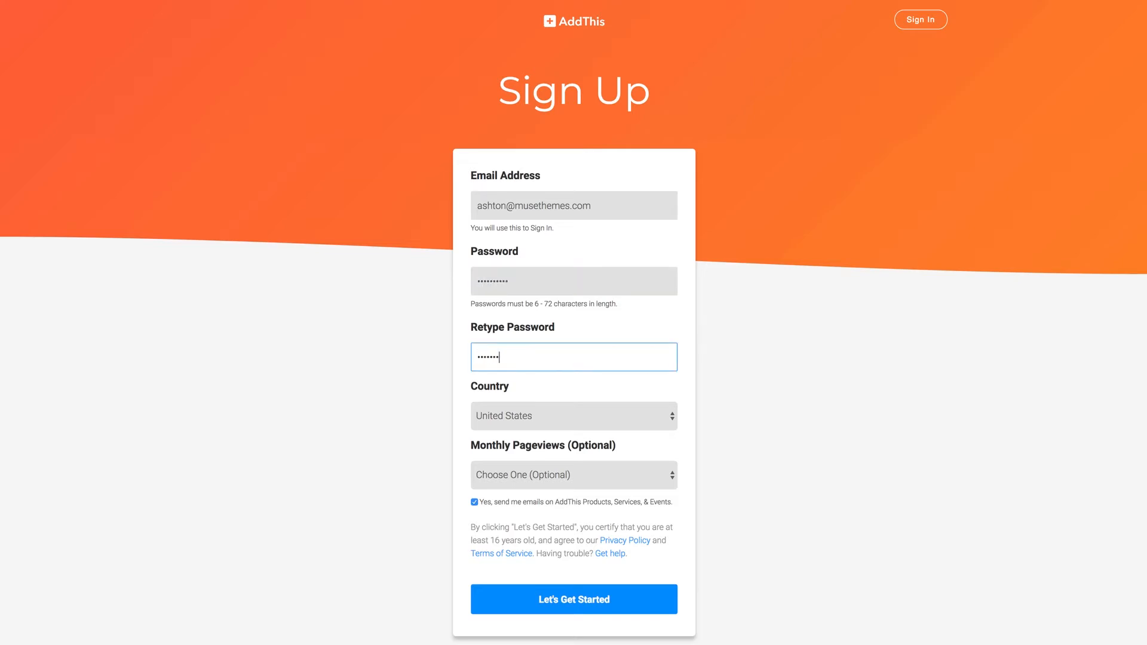
type("•••")
left_click(567, 600)
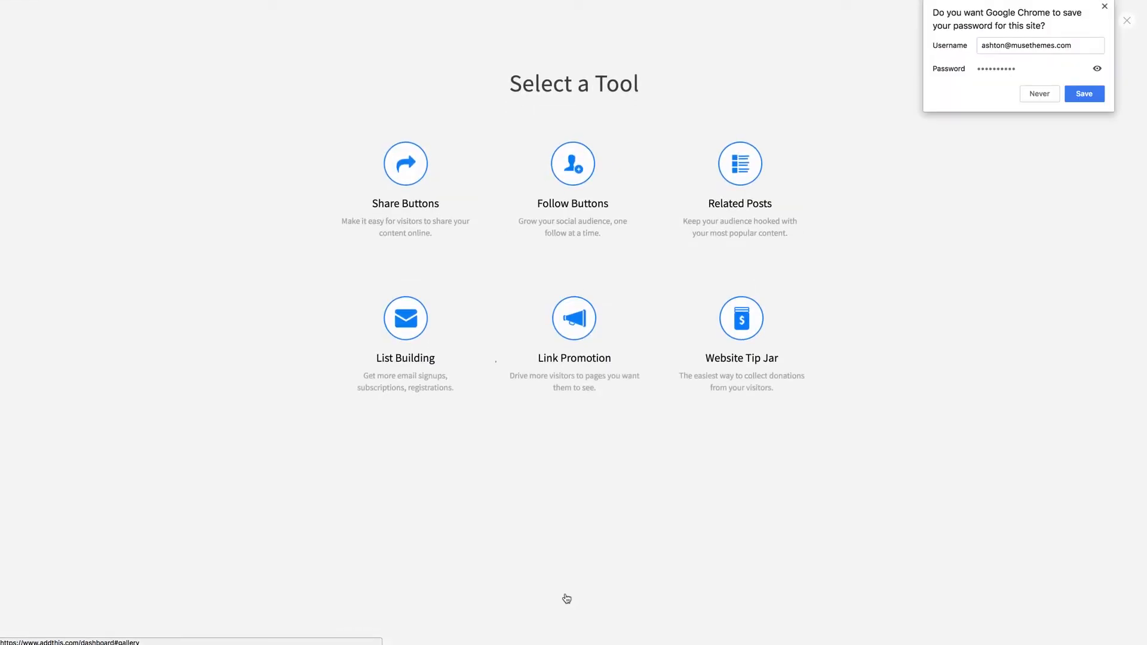
Step: Dismiss Chrome's save-password offer and choose Share Buttons as the tool
left_click(1105, 8)
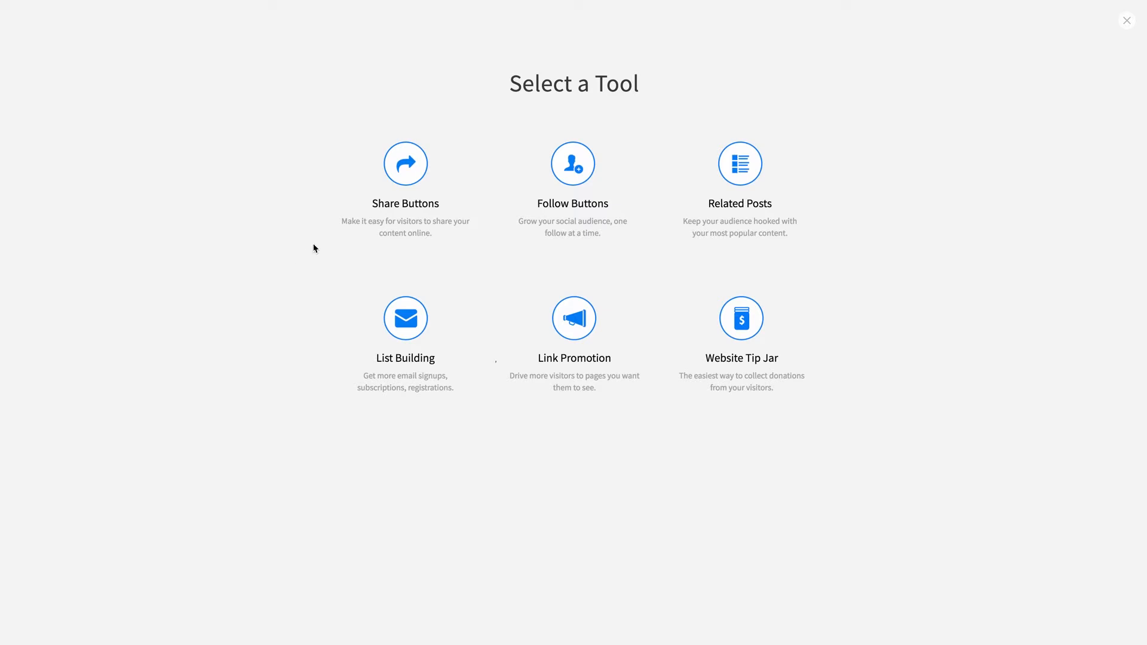
left_click(407, 211)
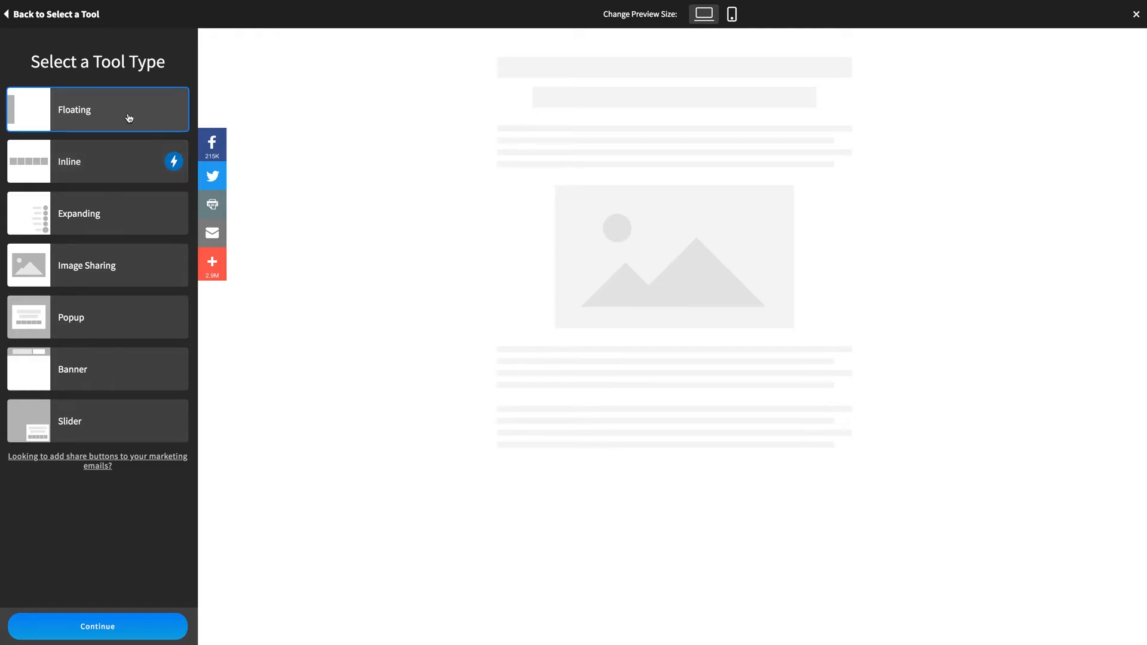
Step: Continue with the Floating share-button type to open its settings
left_click(106, 629)
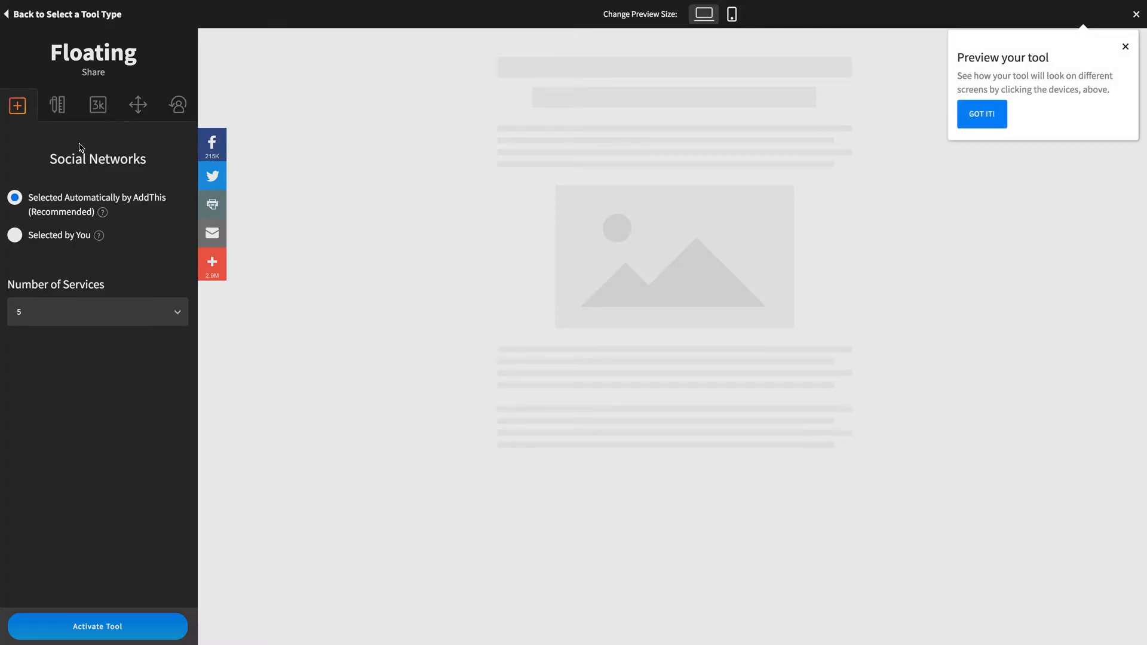
Step: Review the Floating tool's Design, Share Counters, Position and Behavior settings, then activate the tool
left_click(985, 114)
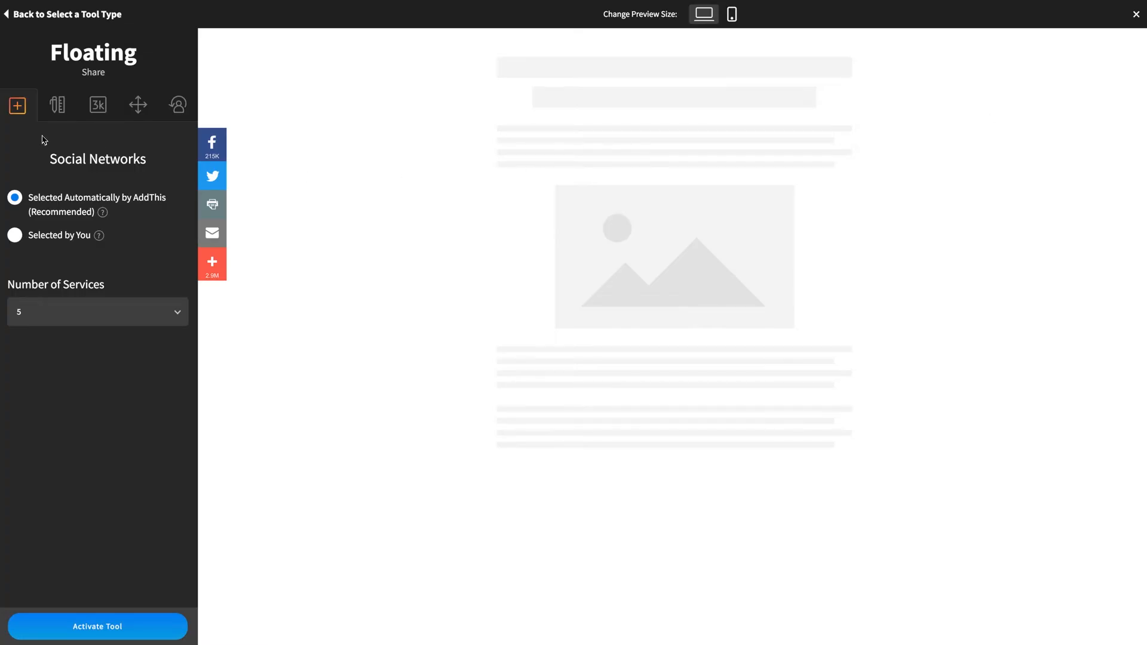
left_click(59, 112)
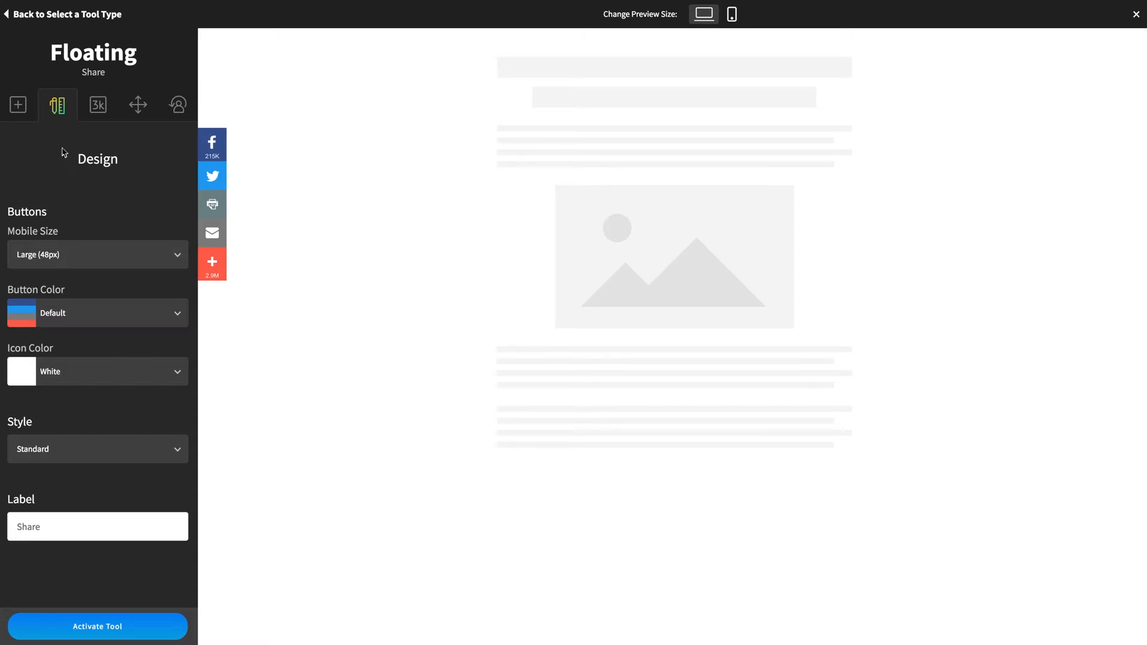
left_click(95, 109)
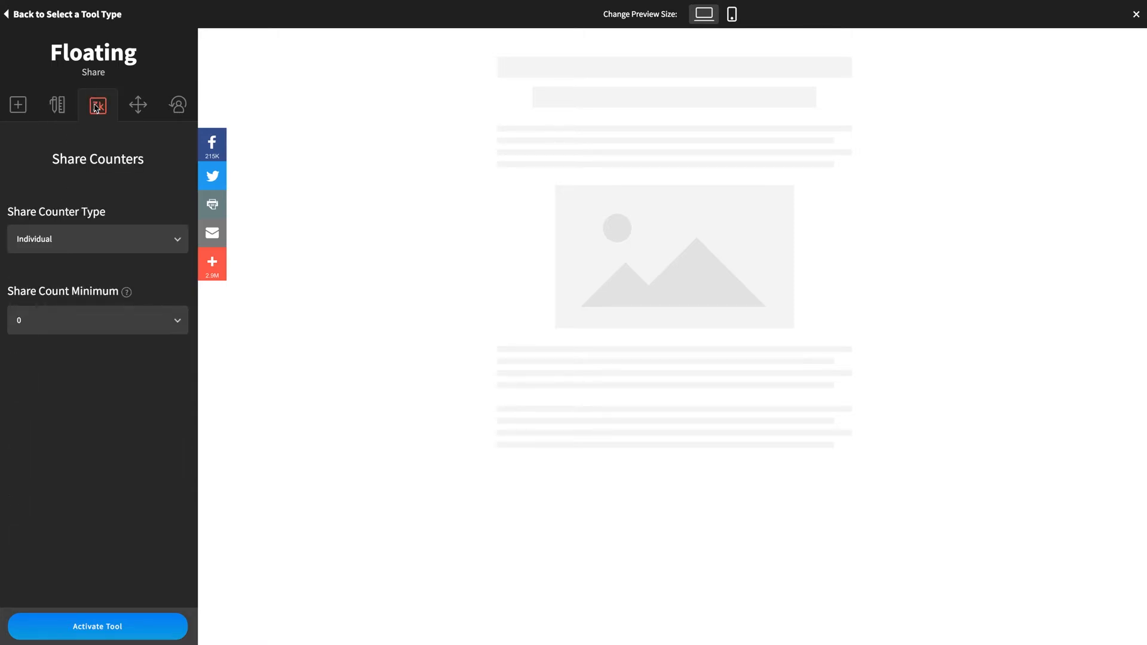
left_click(138, 106)
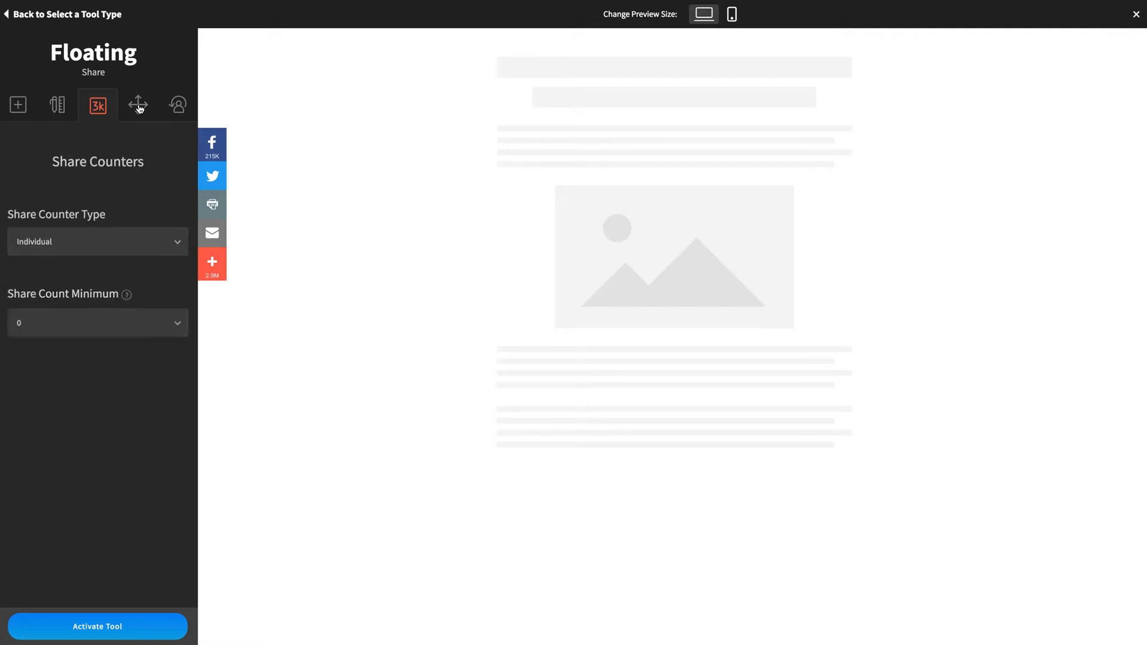
left_click(173, 106)
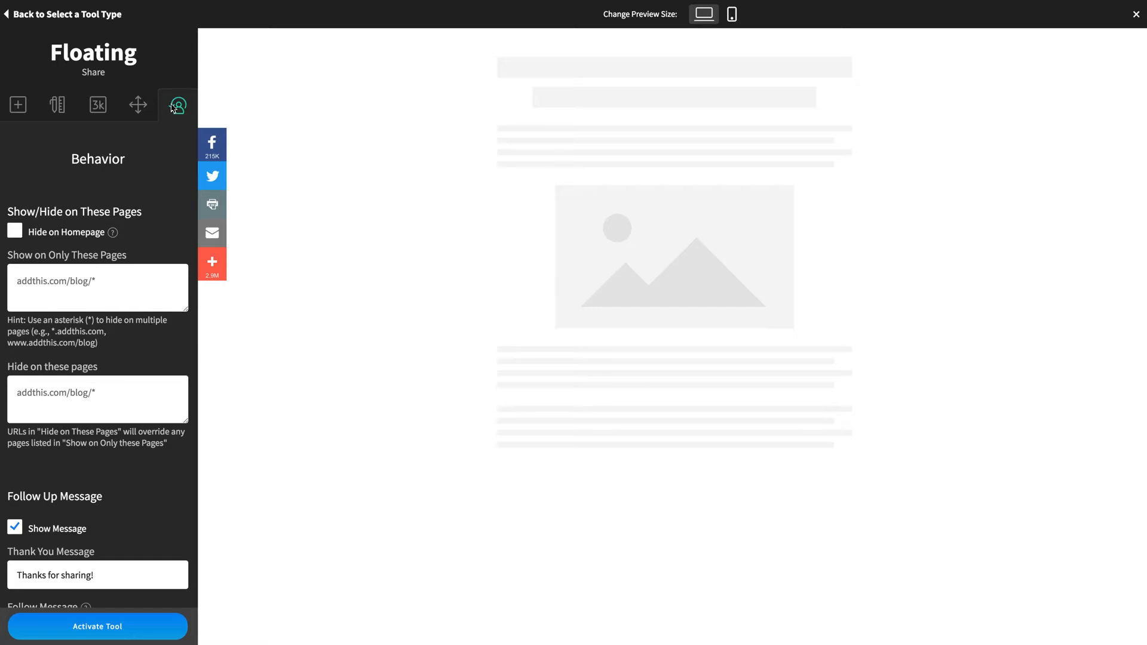
left_click(100, 633)
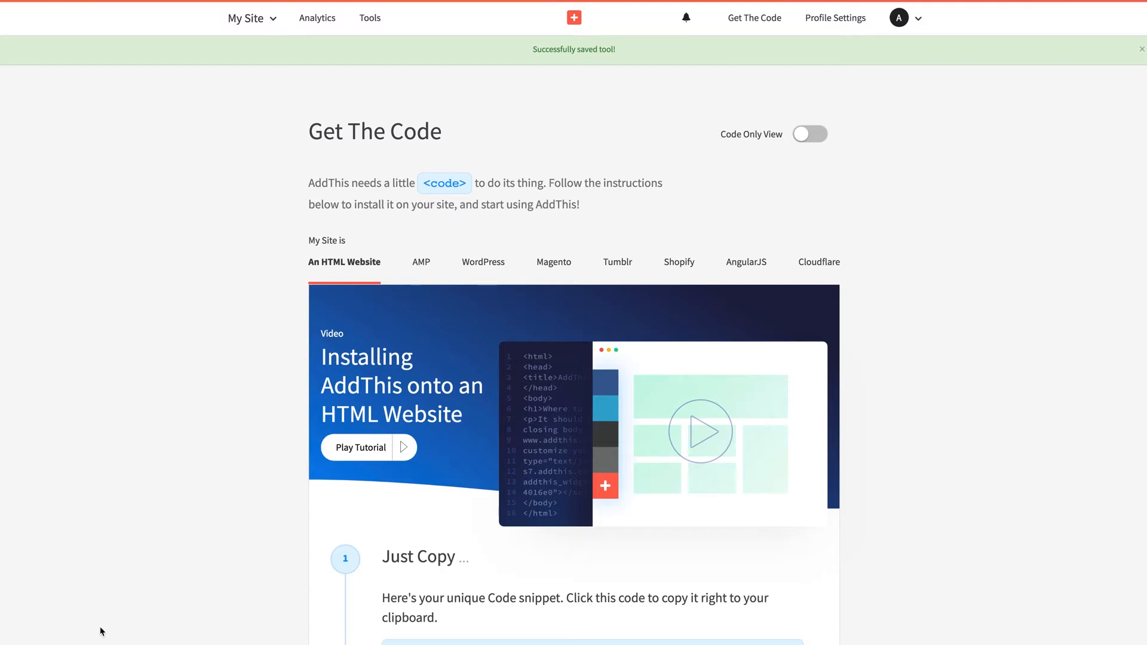
scroll(159, 381, "down", 1)
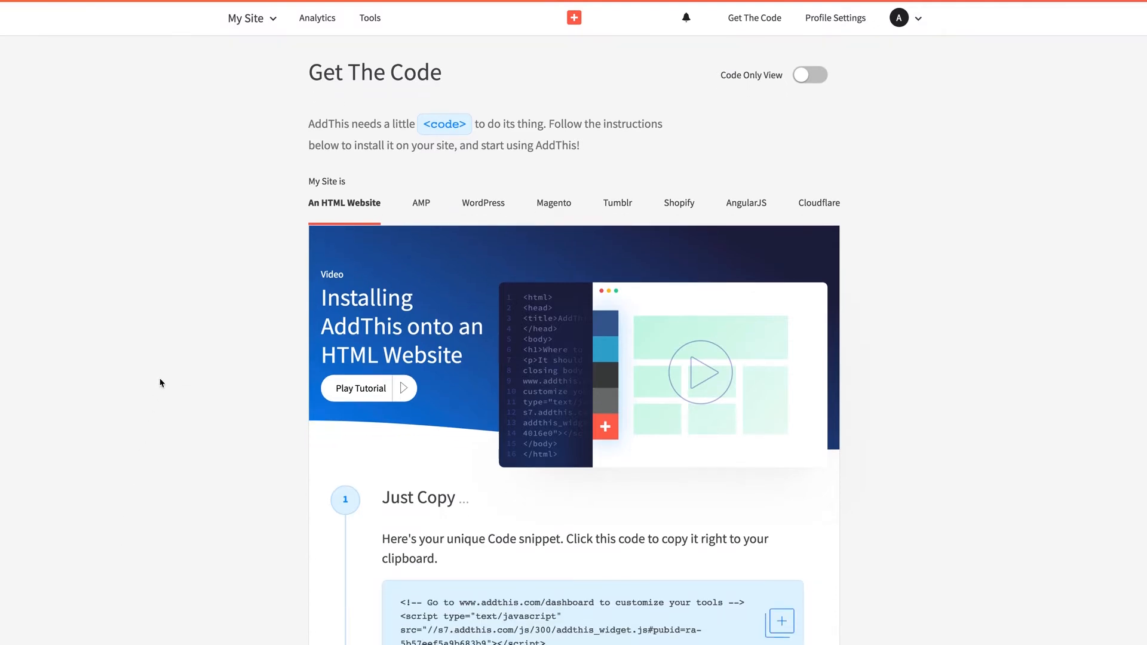
scroll(160, 383, "down", 10)
scroll(161, 382, "up", 5)
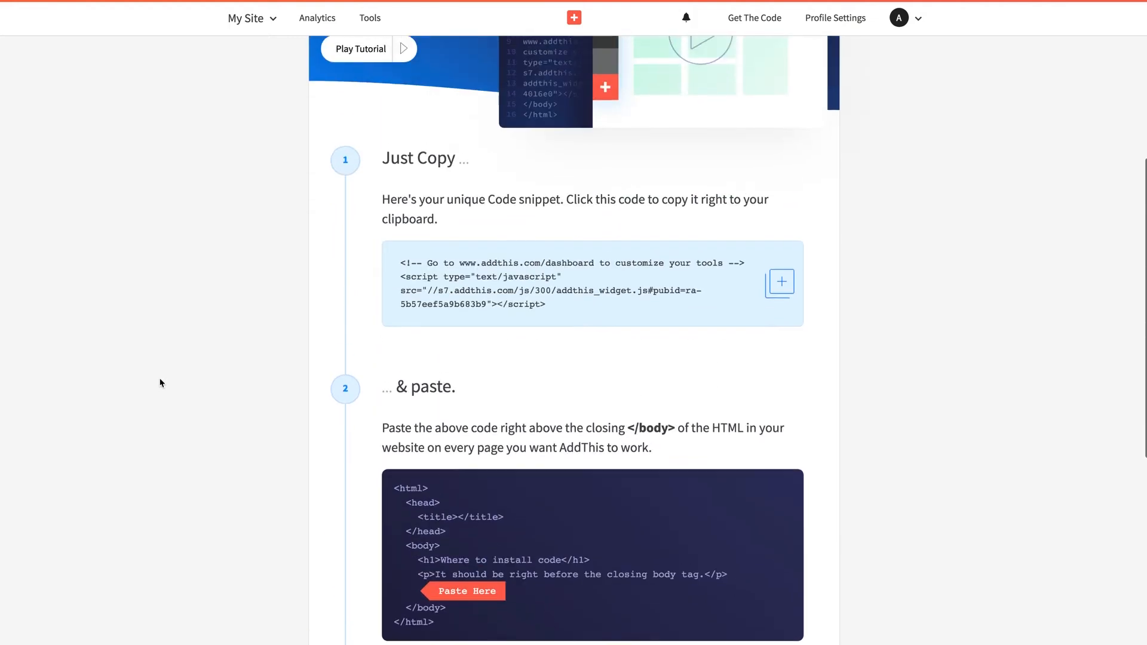
scroll(160, 383, "up", 6)
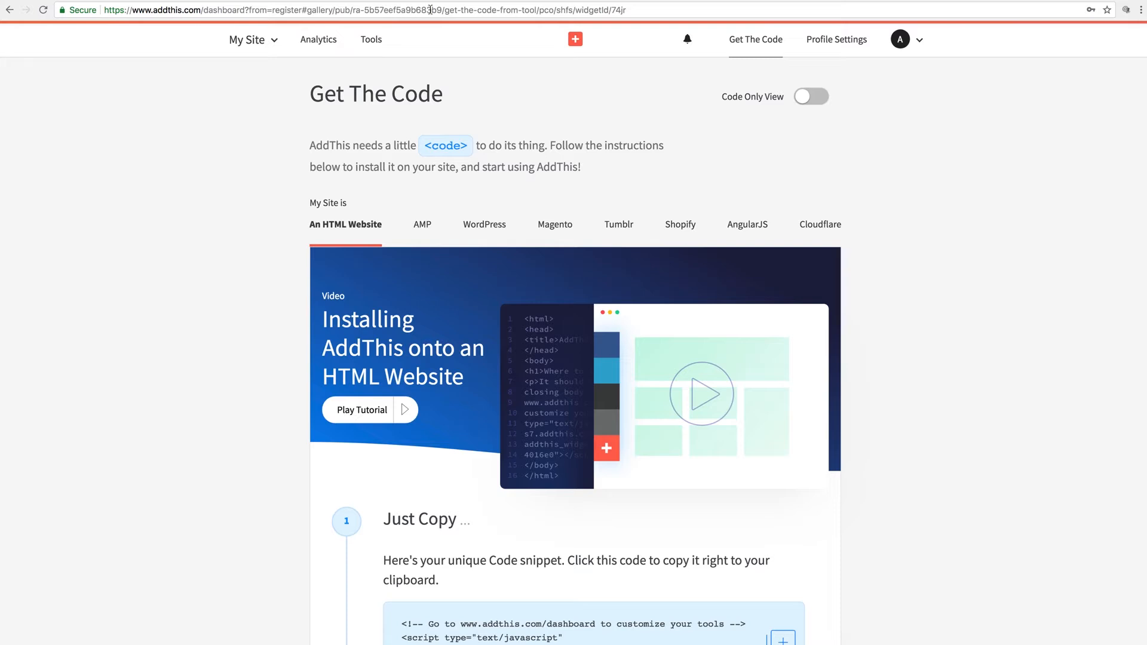
Step: Select the ra- profile ID inside the dashboard URL in Chrome's address bar
left_click(353, 9)
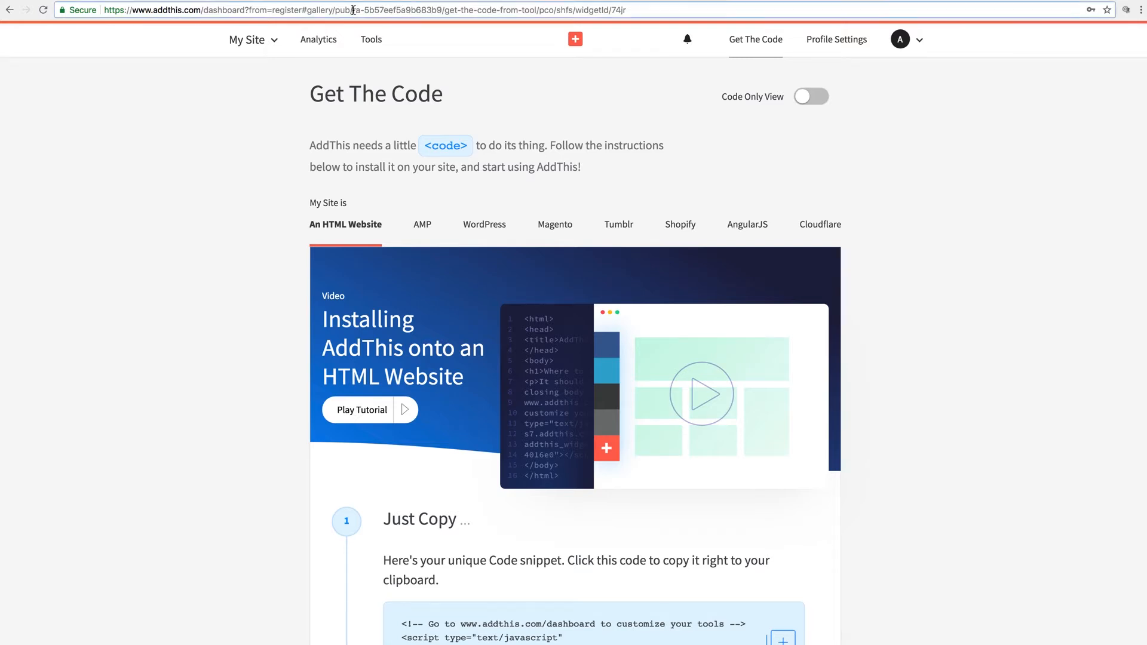
left_click(442, 9)
left_click_drag(353, 9, 440, 6)
key("ctrl+c")
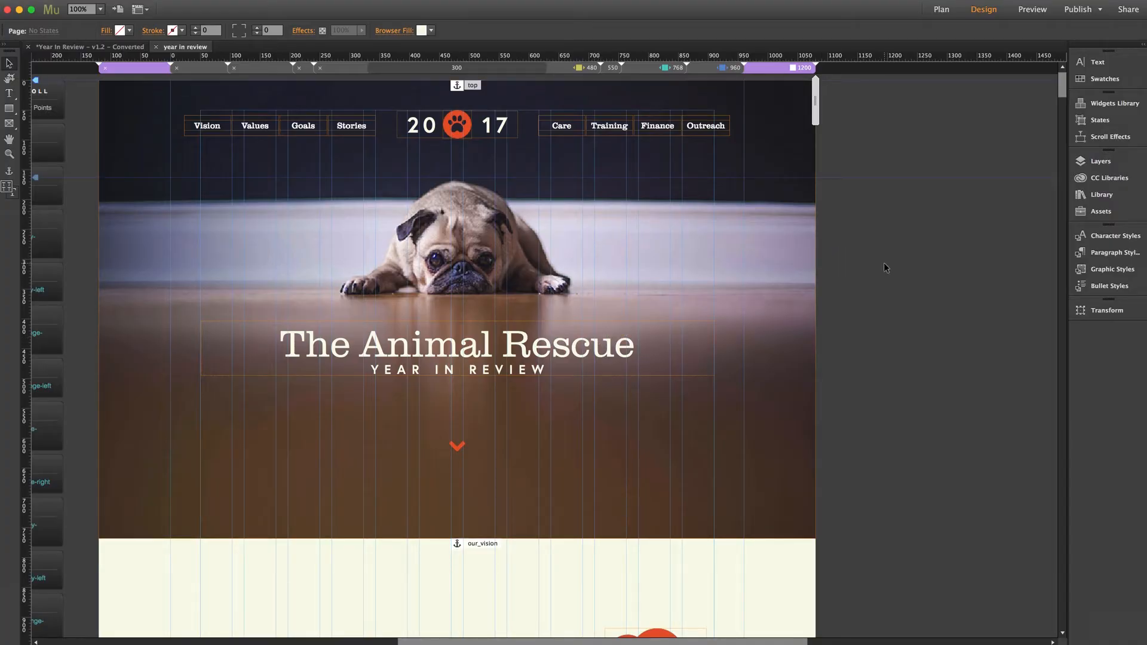
Step: Drag MT Toolbox's Share Buttons widget from the Library onto the pasteboard, then move it up beside the hero
scroll(884, 263, "right", 3)
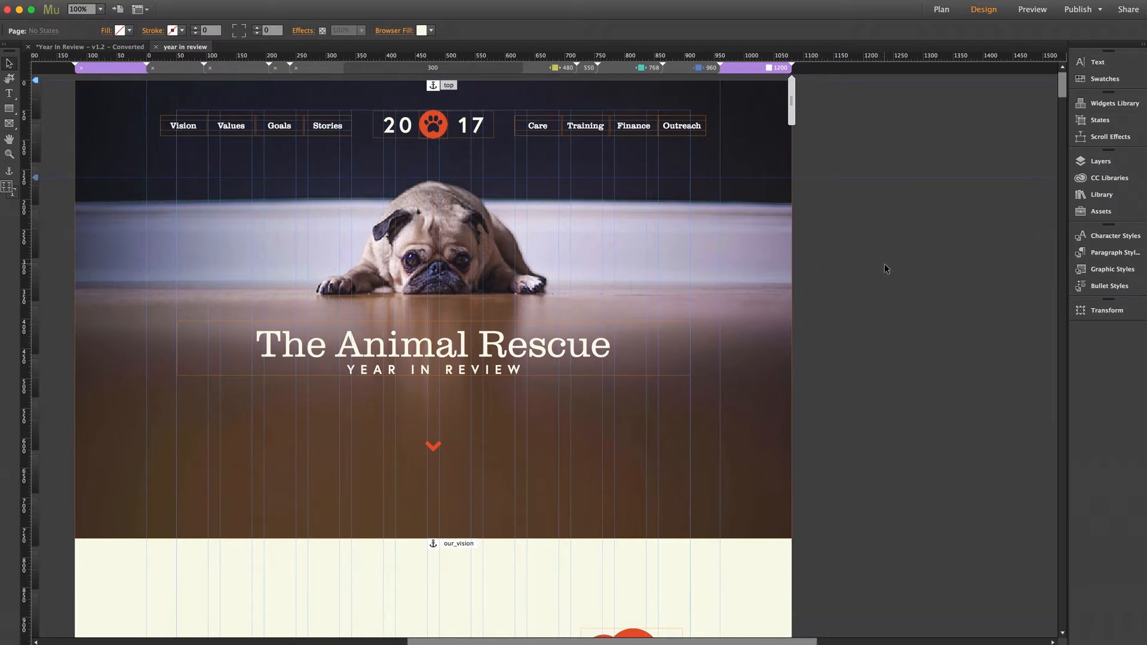
left_click(1079, 200)
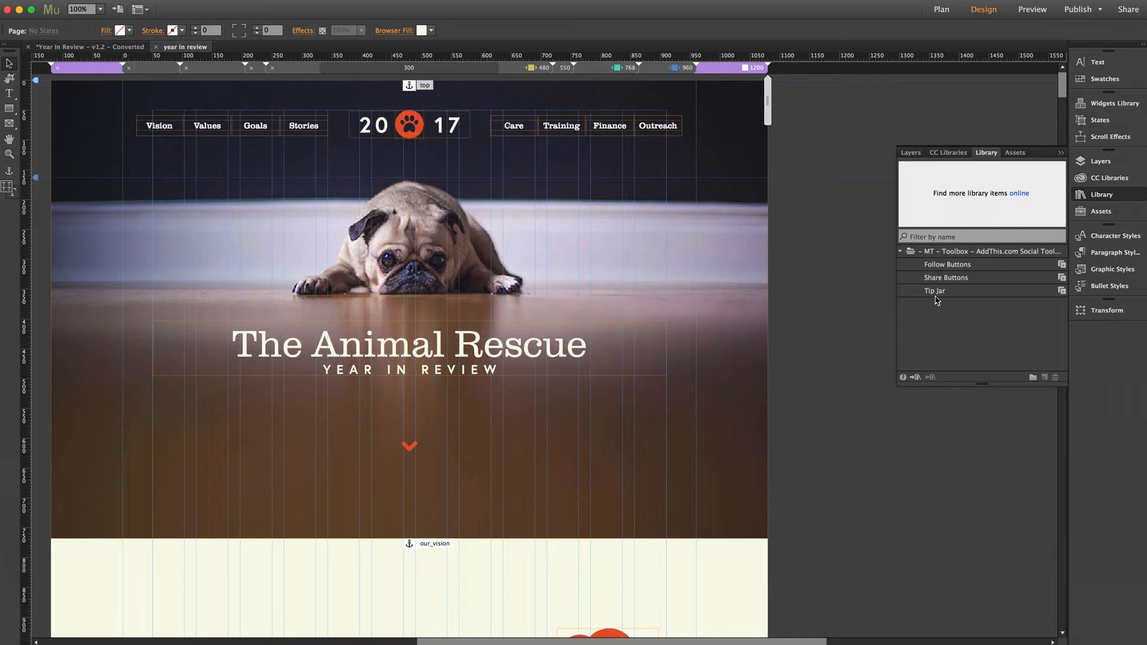
left_click(954, 280)
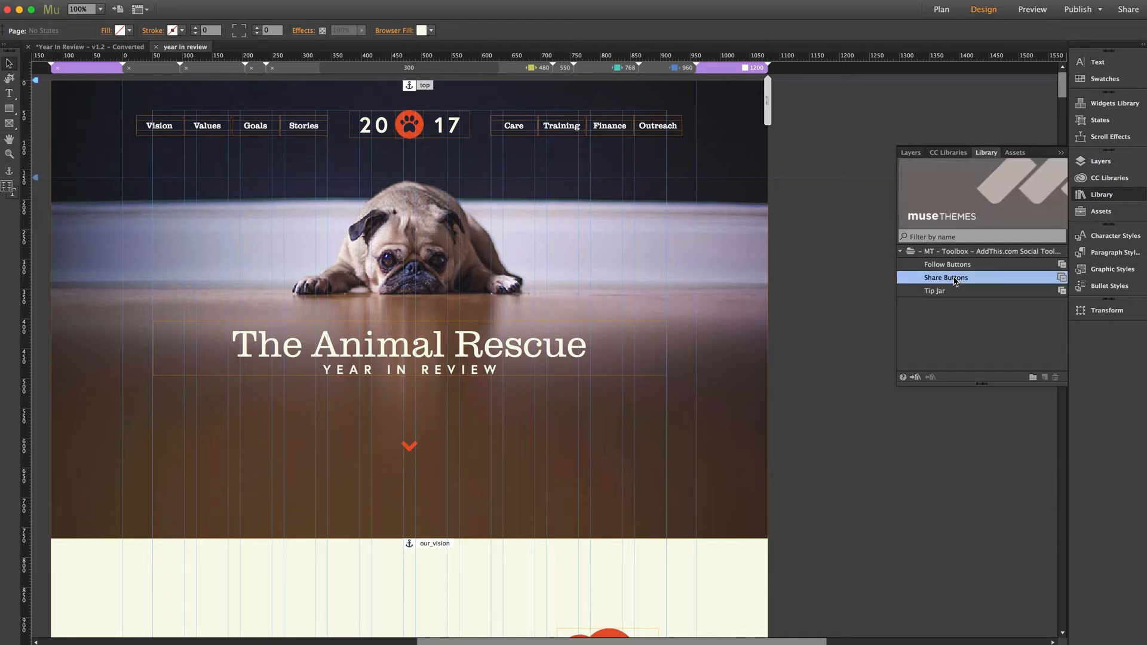
left_click_drag(955, 280, 775, 350)
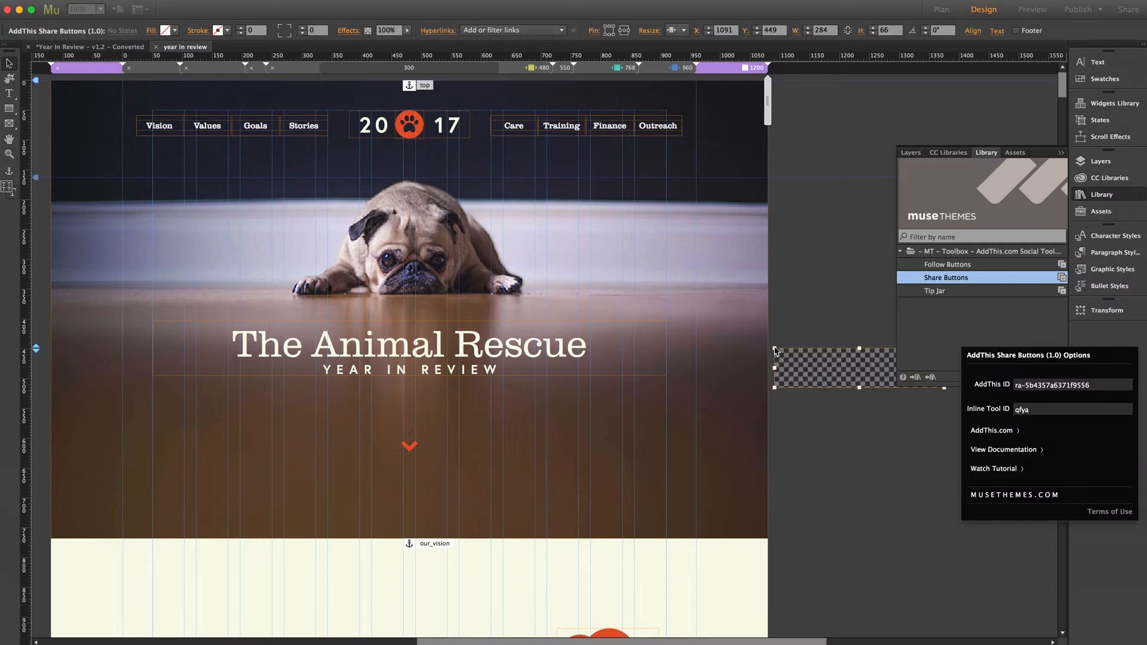
left_click(843, 307)
left_click(1106, 198)
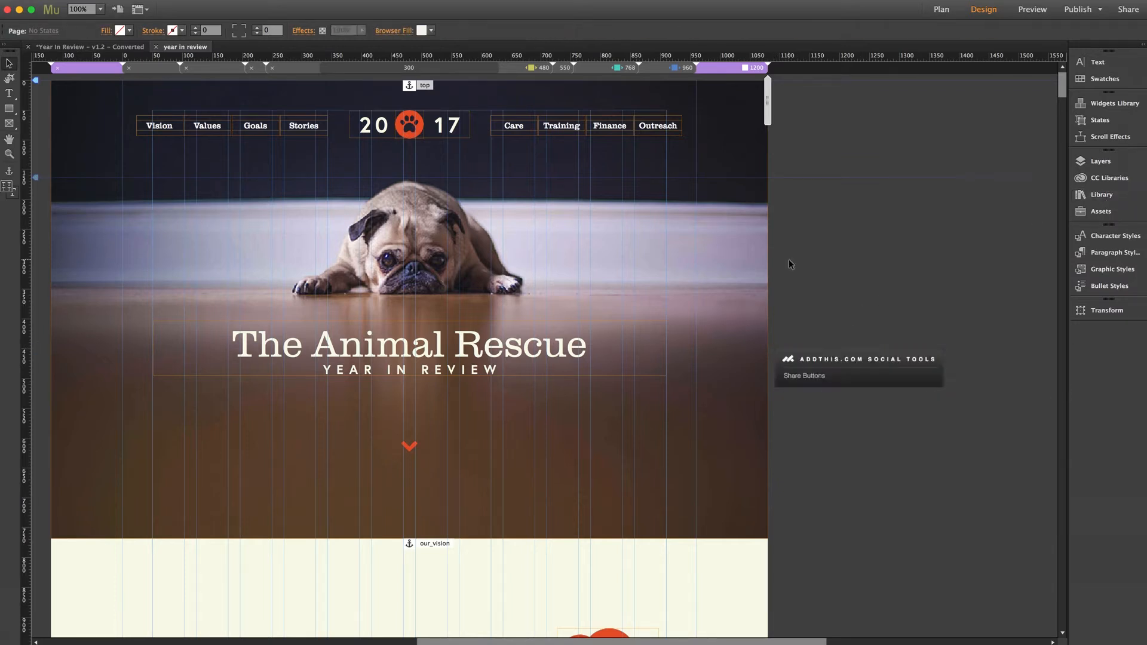
scroll(789, 259, "right", 5)
scroll(790, 262, "right", 1)
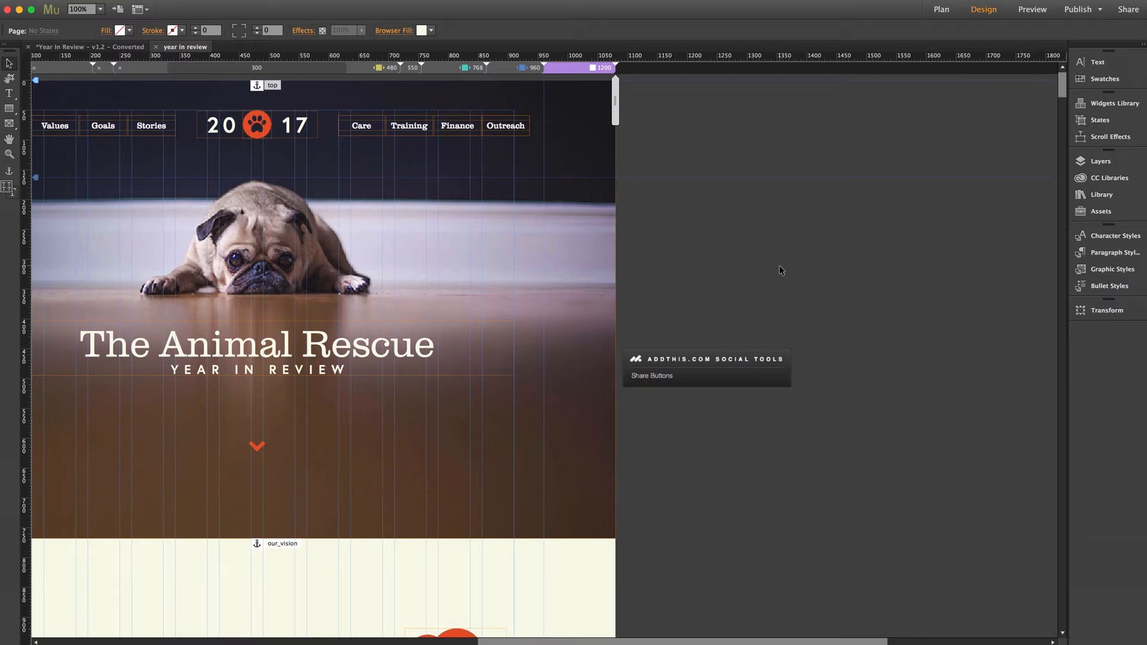
left_click_drag(707, 357, 708, 217)
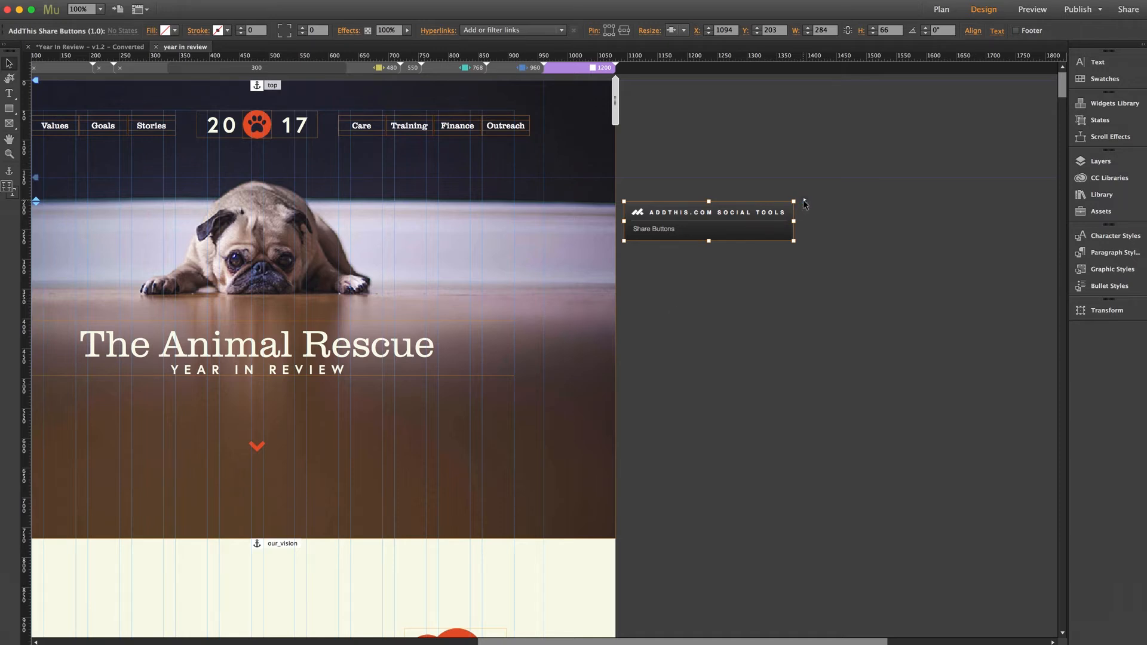
Step: Paste the copied pub ID into the widget's AddThis ID field, then preview in browser with Cmd+Opt+E
left_click(804, 203)
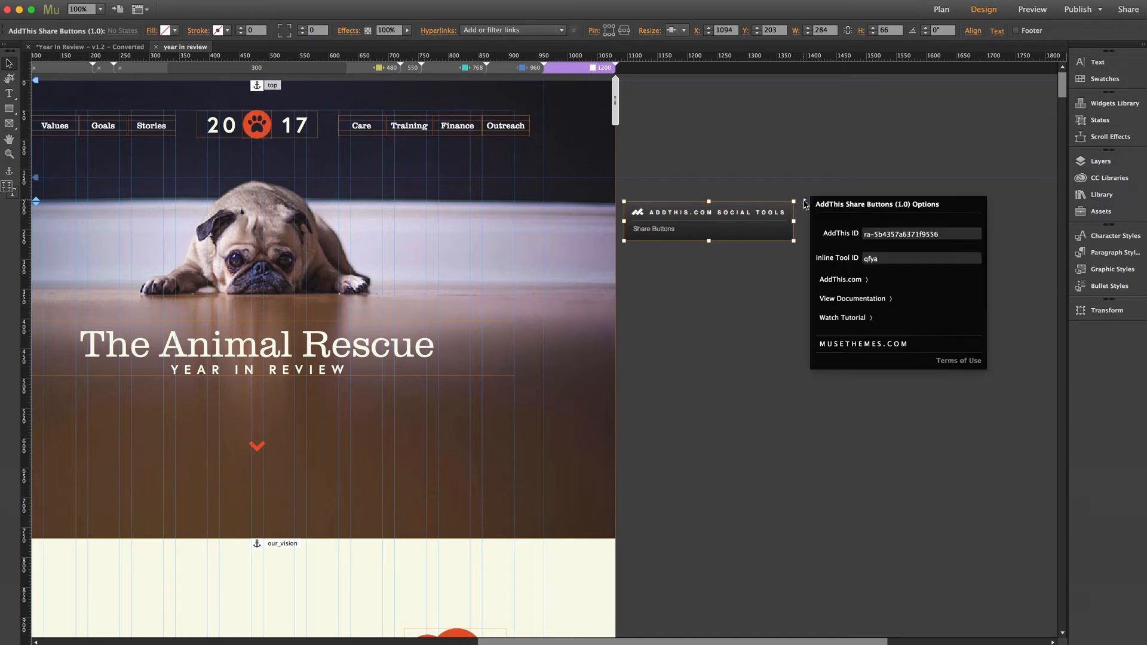
left_click(887, 234)
key("ctrl+a")
key("ctrl+v")
key("Return")
left_click(742, 294)
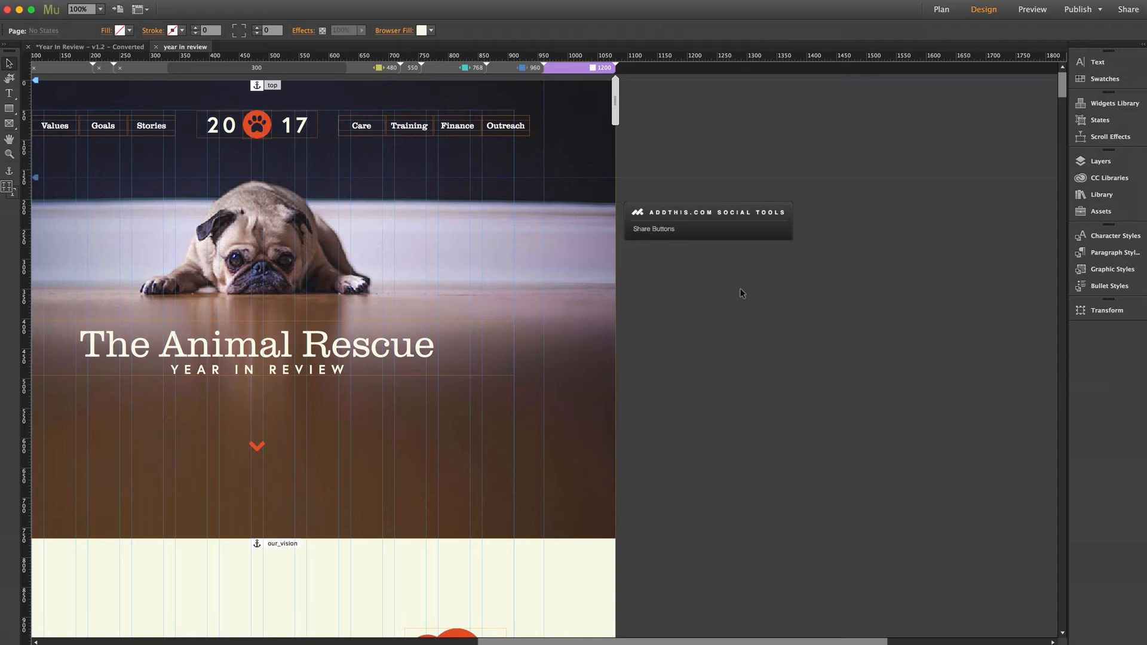
key("super+shift+e")
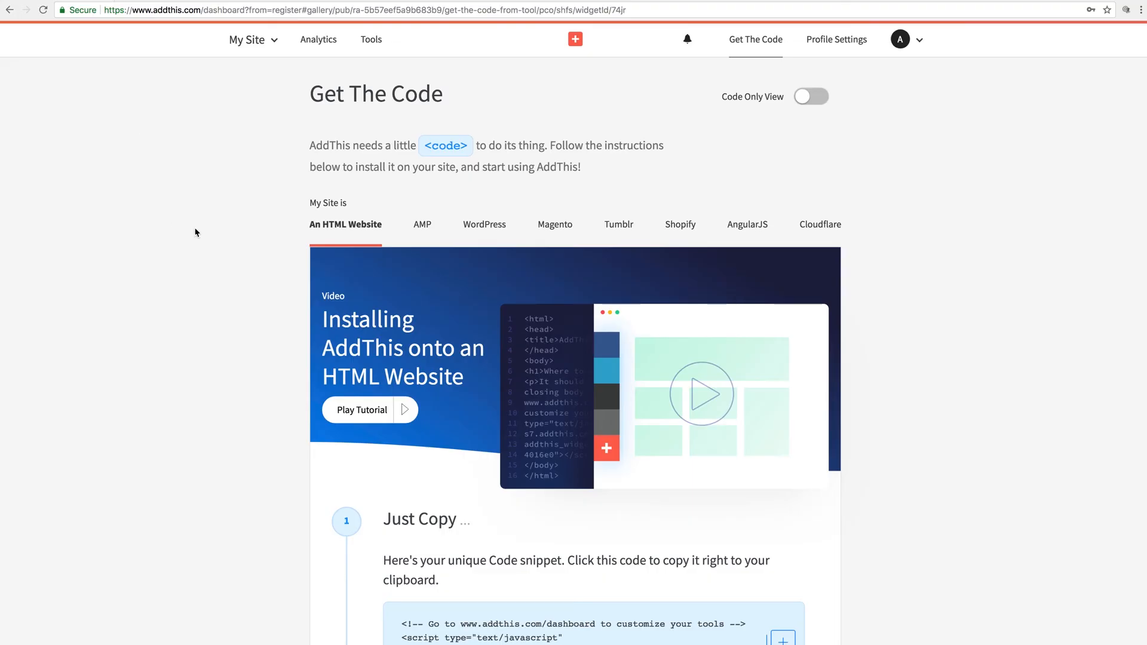
Step: Scroll the Get The Code page, then switch to the Tools dashboard
scroll(196, 232, "down", 2)
scroll(196, 232, "up", 1)
left_click(371, 42)
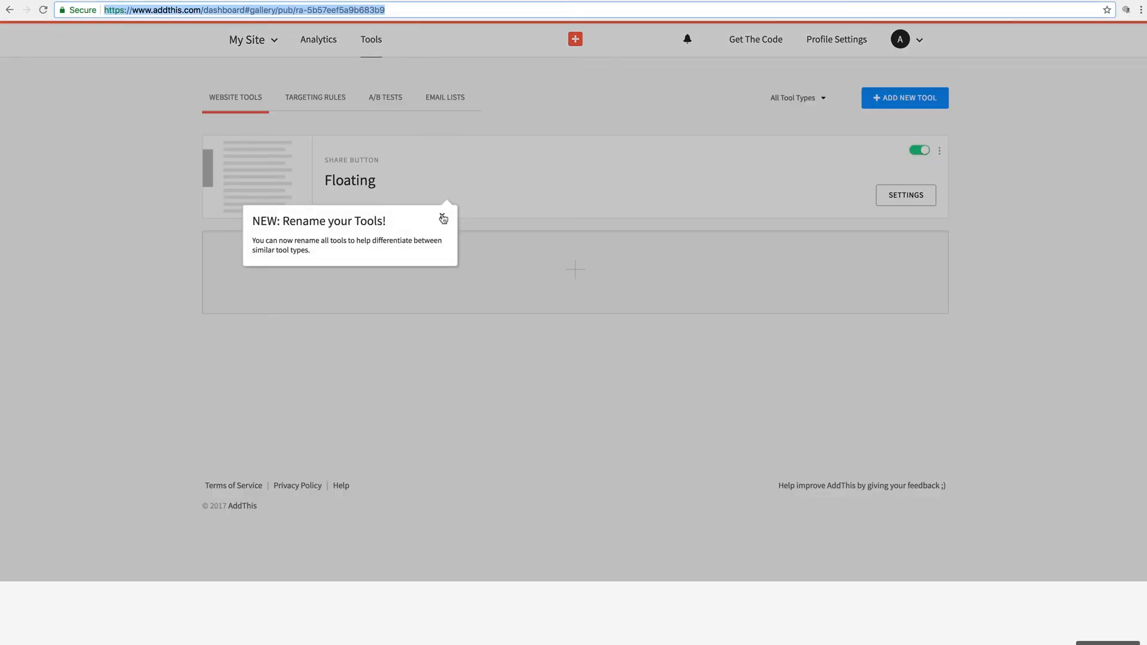
Step: Add a new Expanding Share Buttons tool with services Selected by You
left_click(442, 217)
left_click(884, 102)
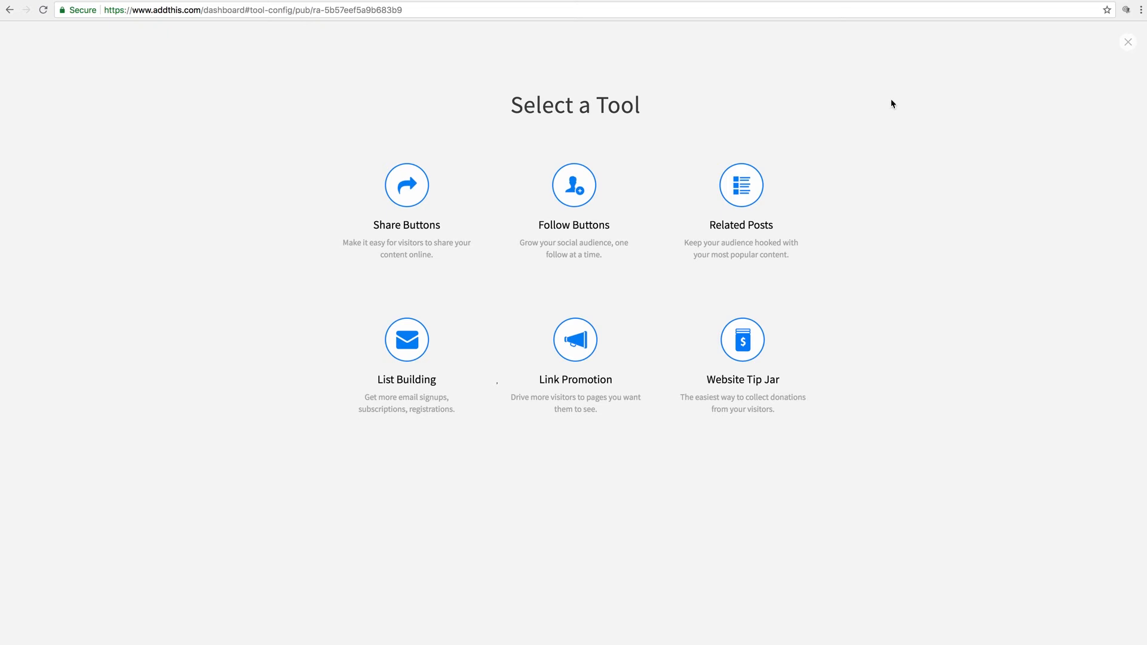
left_click(420, 188)
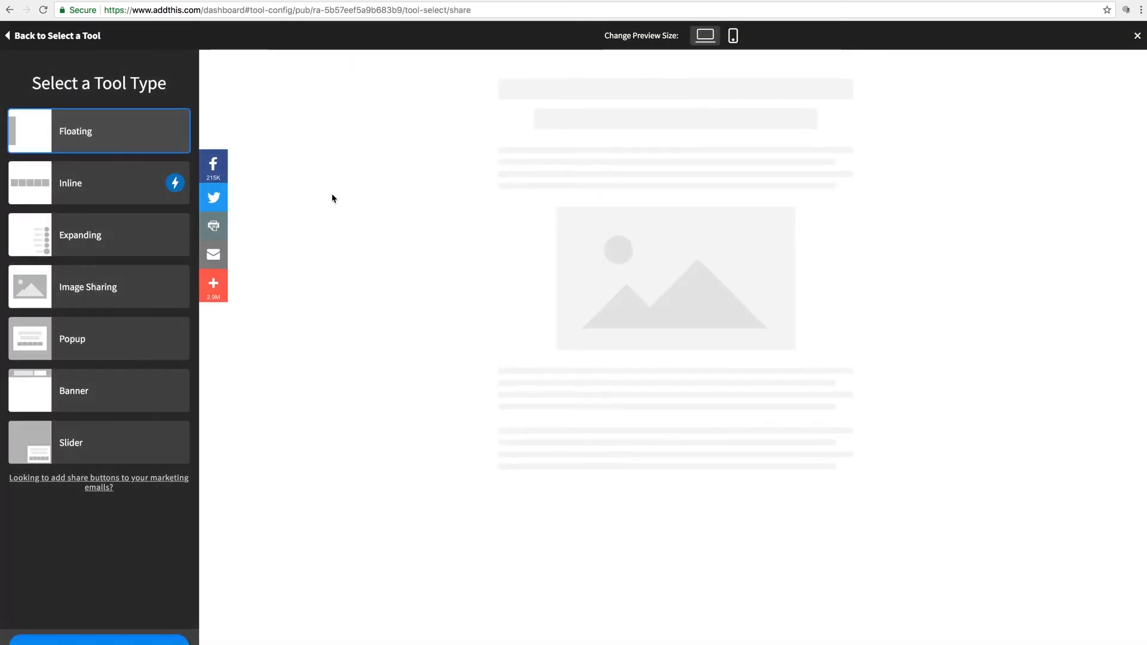
left_click(73, 241)
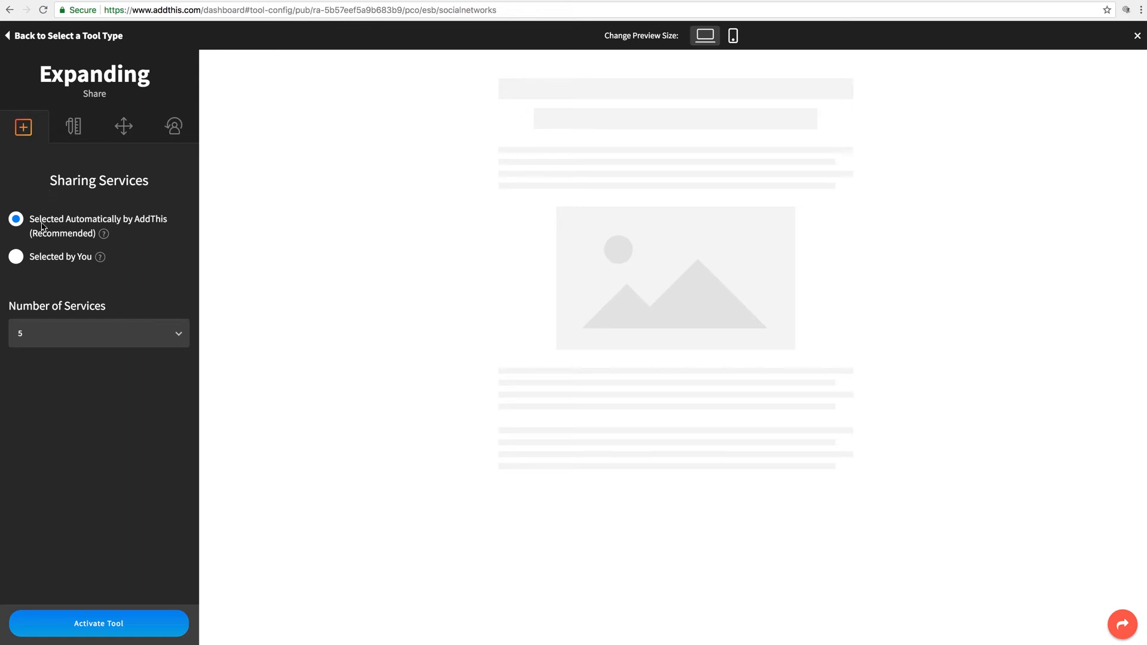
left_click(15, 258)
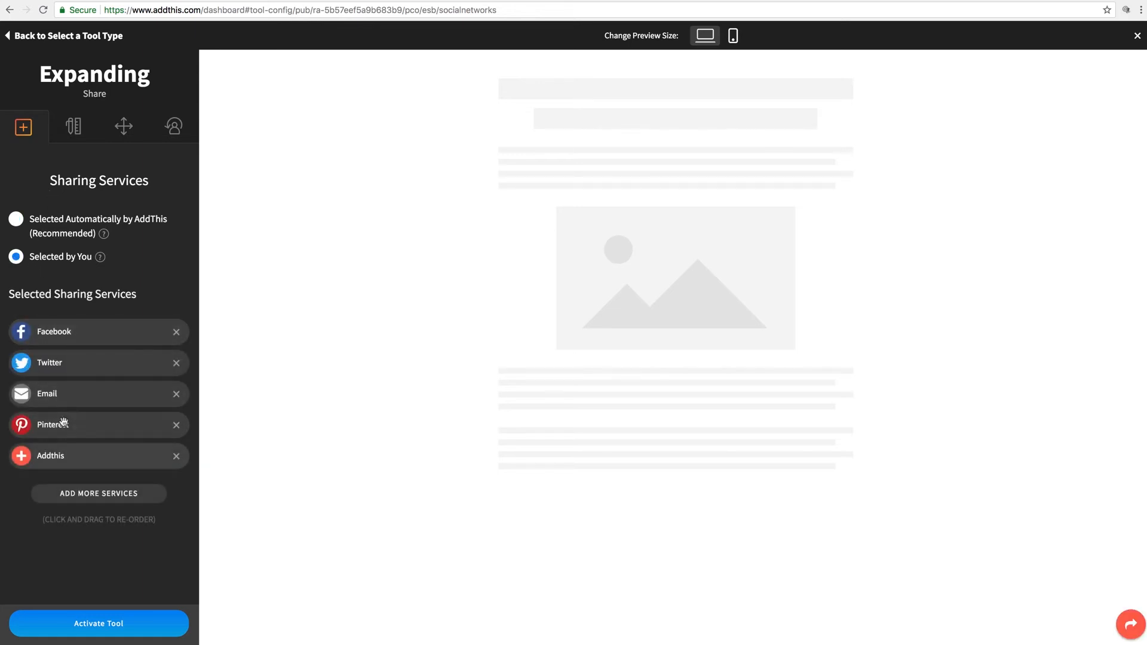
Step: Set the button color to Black, check the Position settings, and activate the tool
left_click(71, 132)
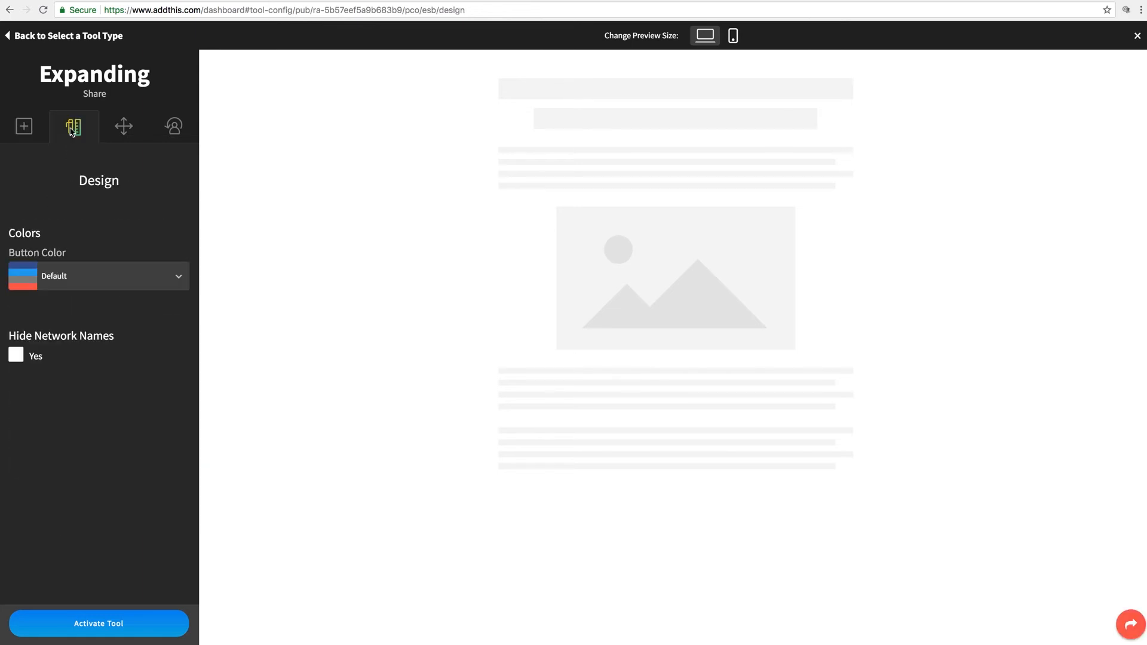
left_click(126, 274)
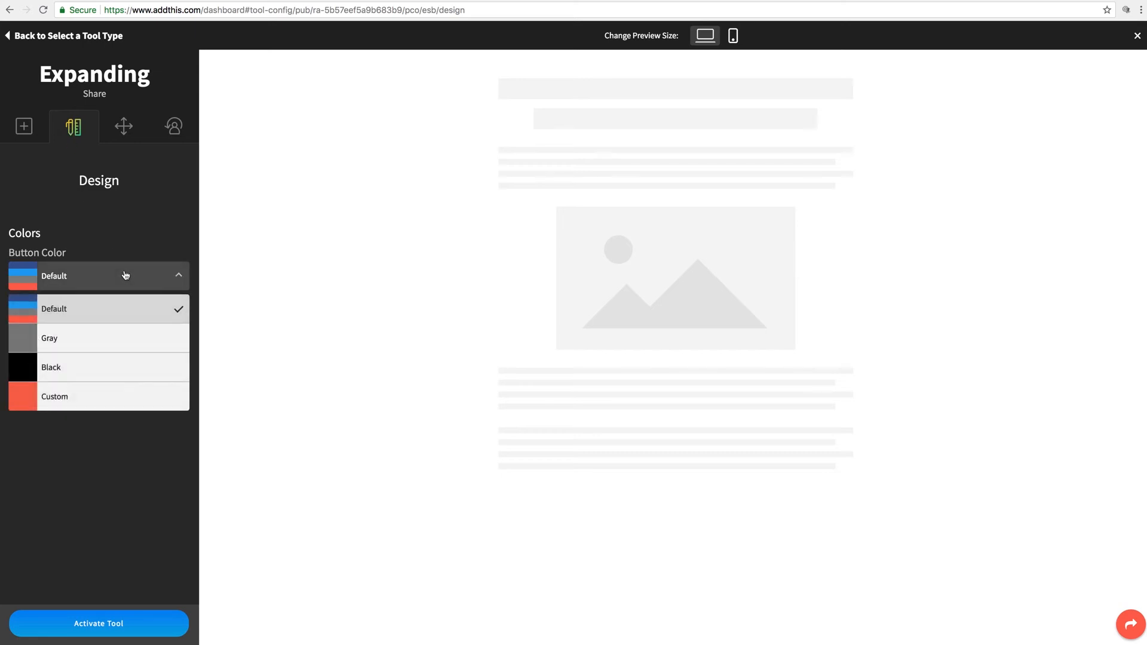
left_click(52, 369)
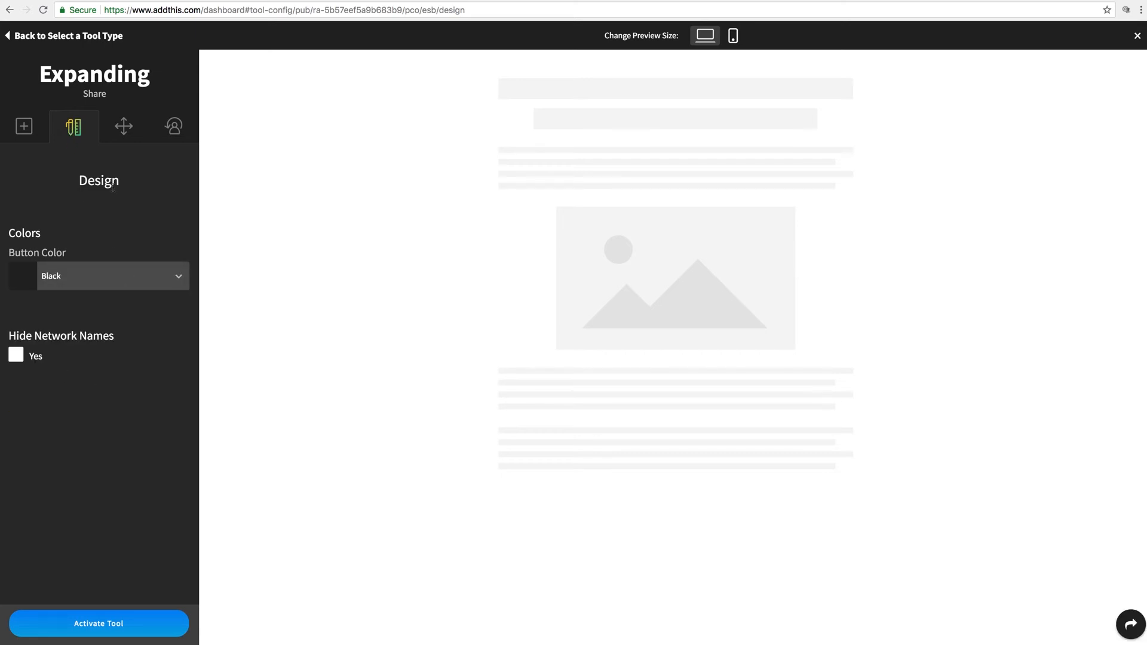
left_click(124, 127)
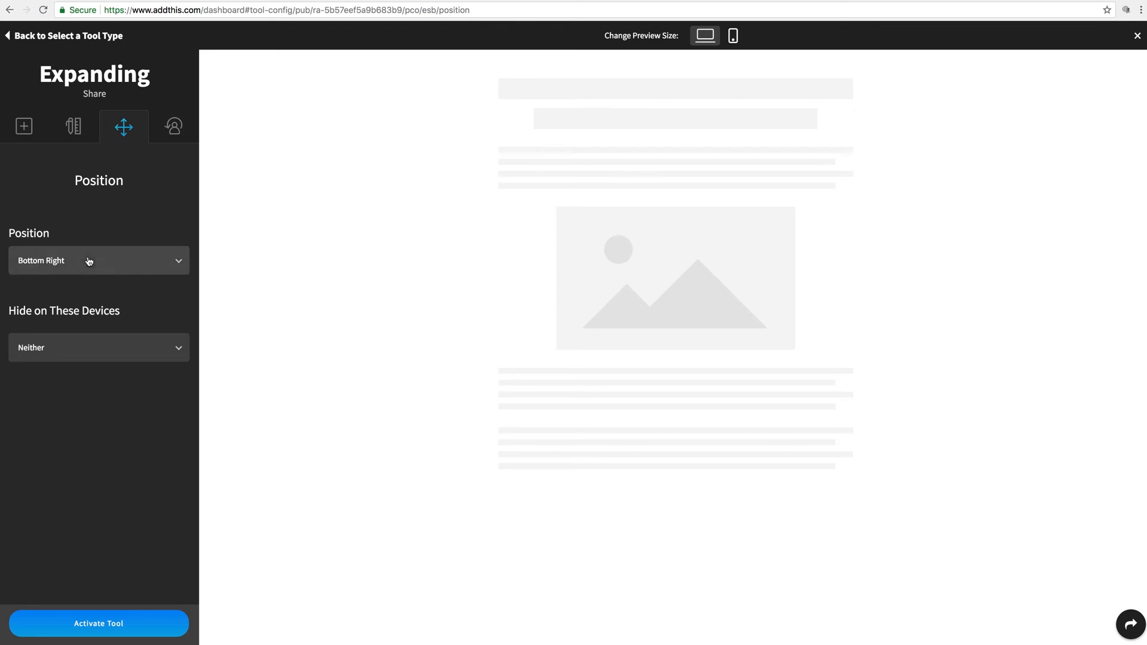
mouse_move(1115, 625)
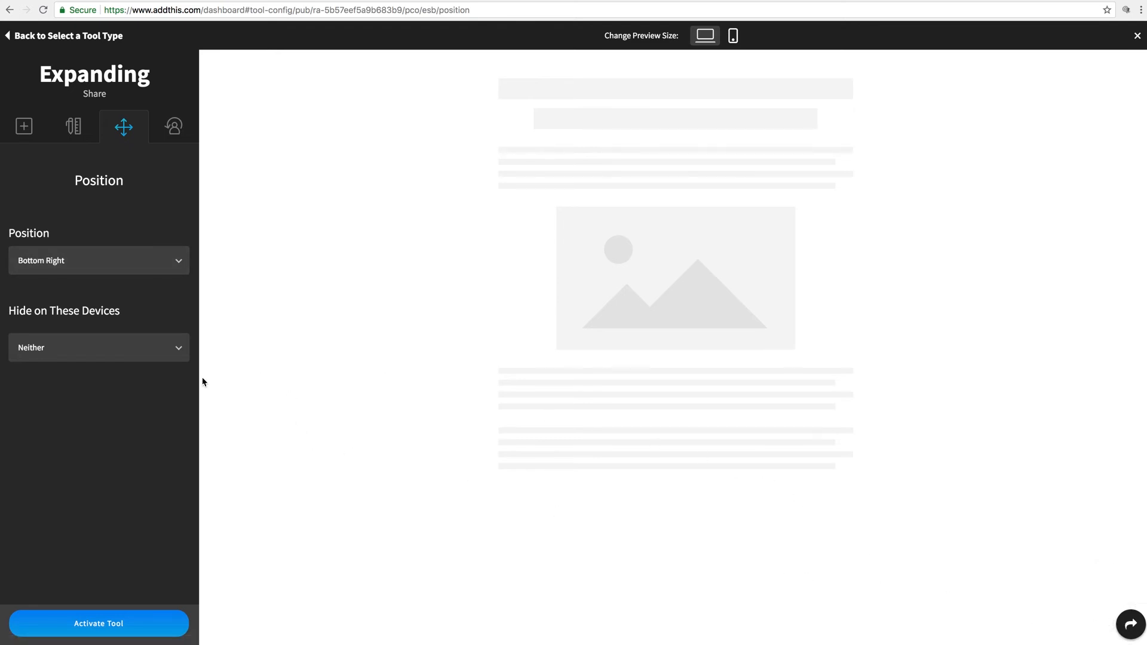
left_click(130, 627)
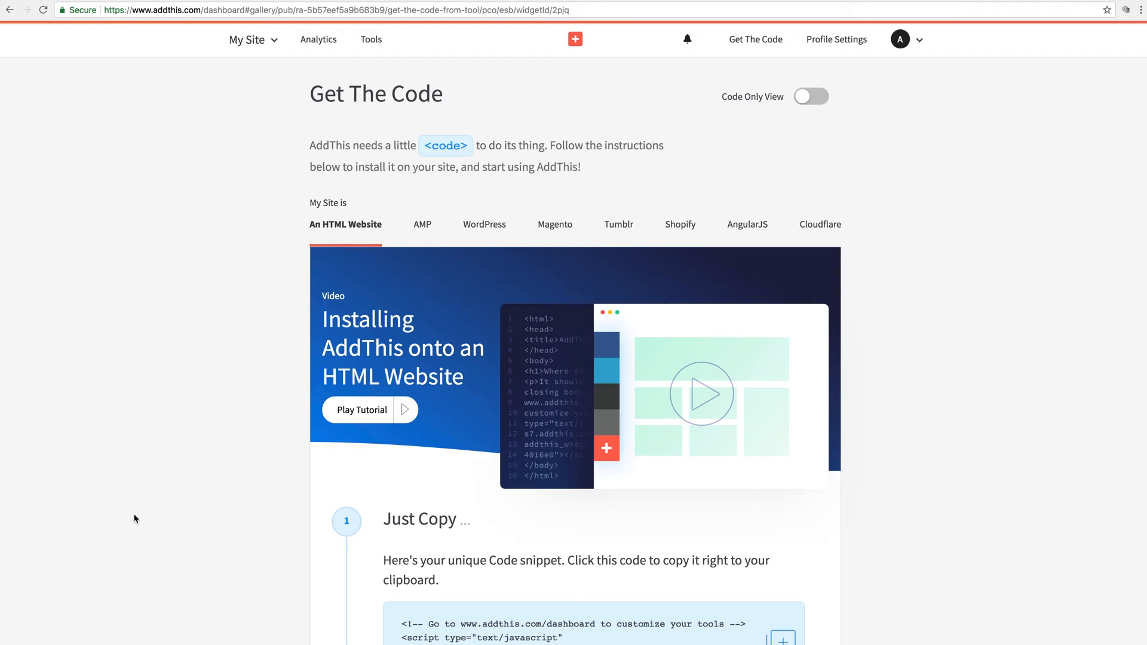
Step: Switch off the Floating share tool in the AddThis website tools list, leaving the type filter unchanged
left_click(364, 40)
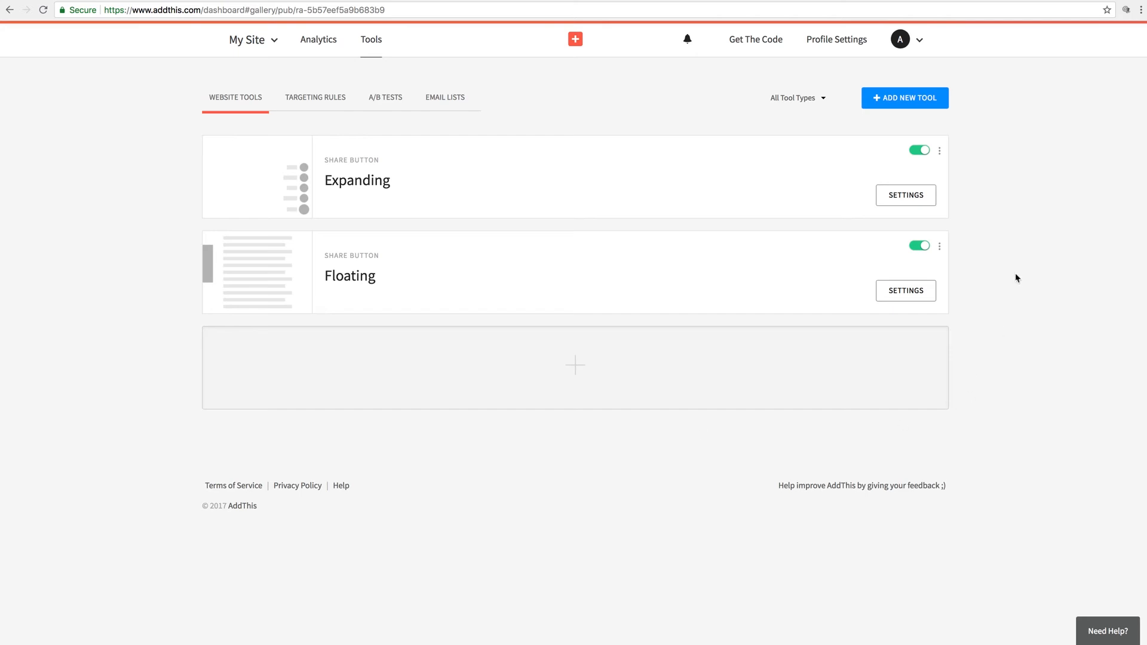
left_click(921, 246)
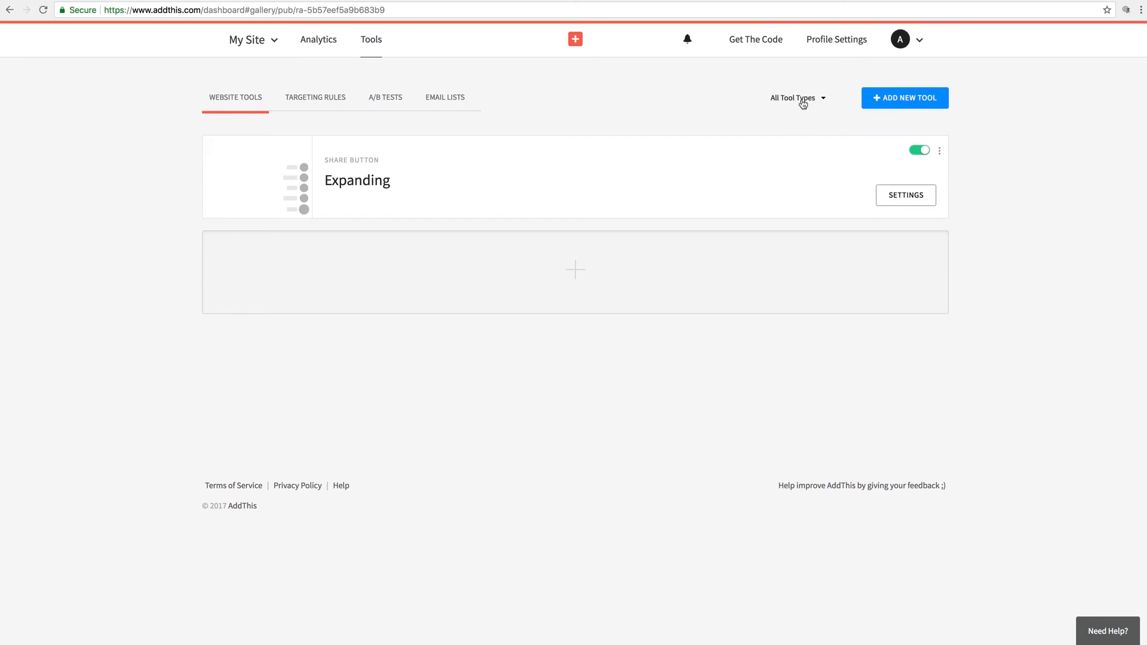
left_click(822, 100)
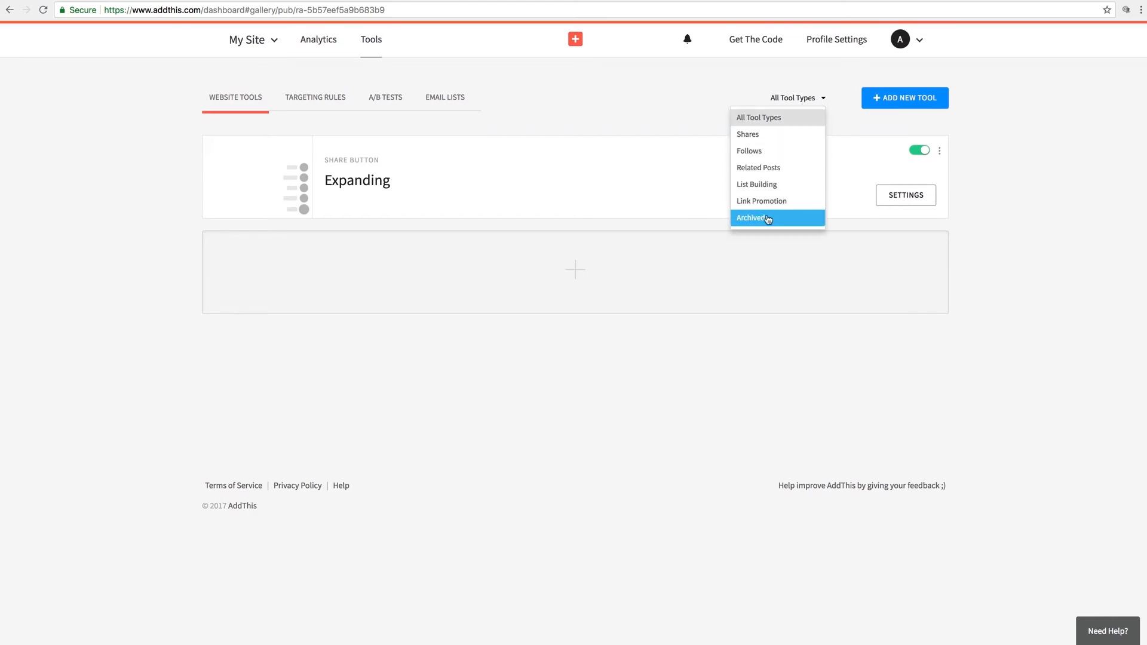
left_click(1005, 170)
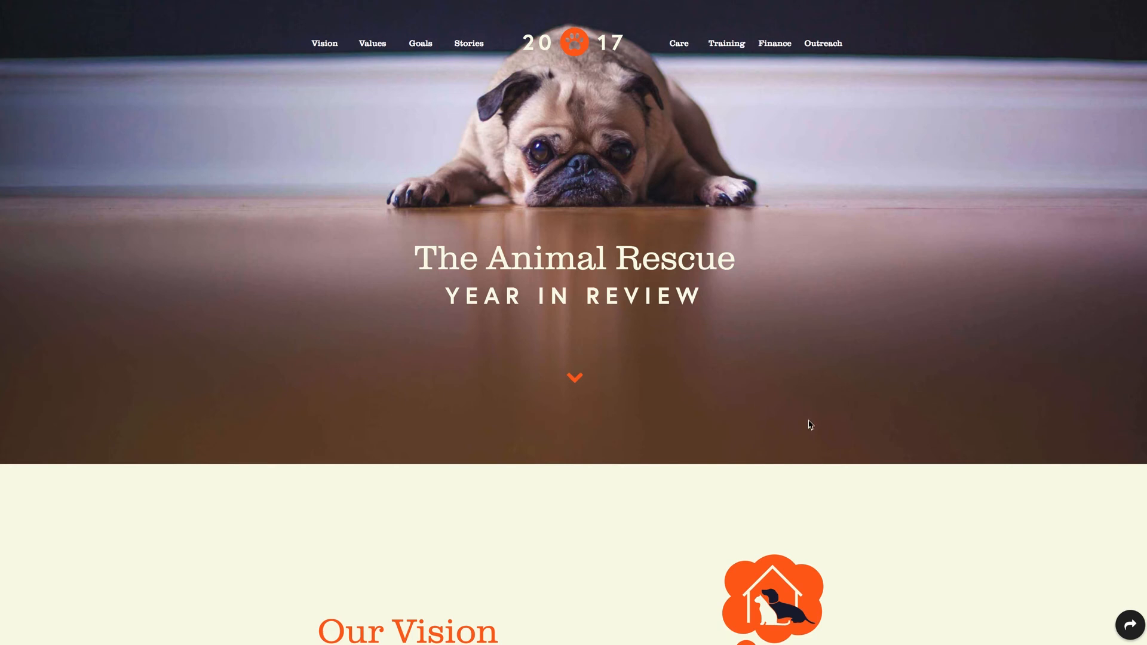
Step: Inspect the black expanding share button at the bottom right of the rescue page
mouse_move(1130, 625)
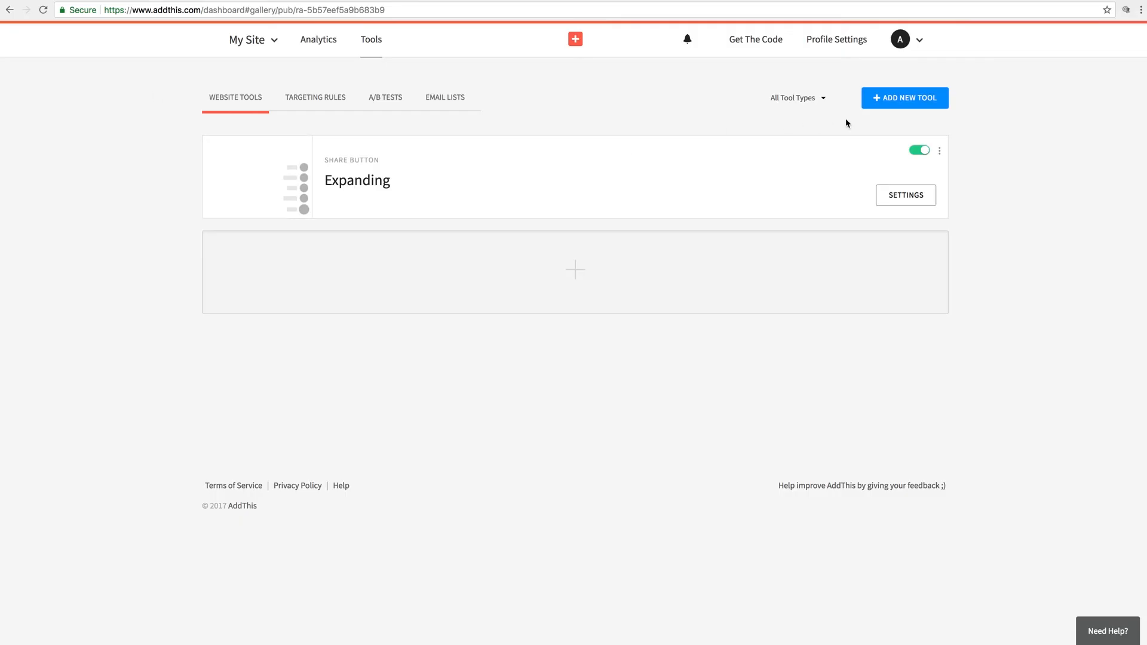
Step: Start a new Follow Buttons tool using the Inline layout
left_click(909, 105)
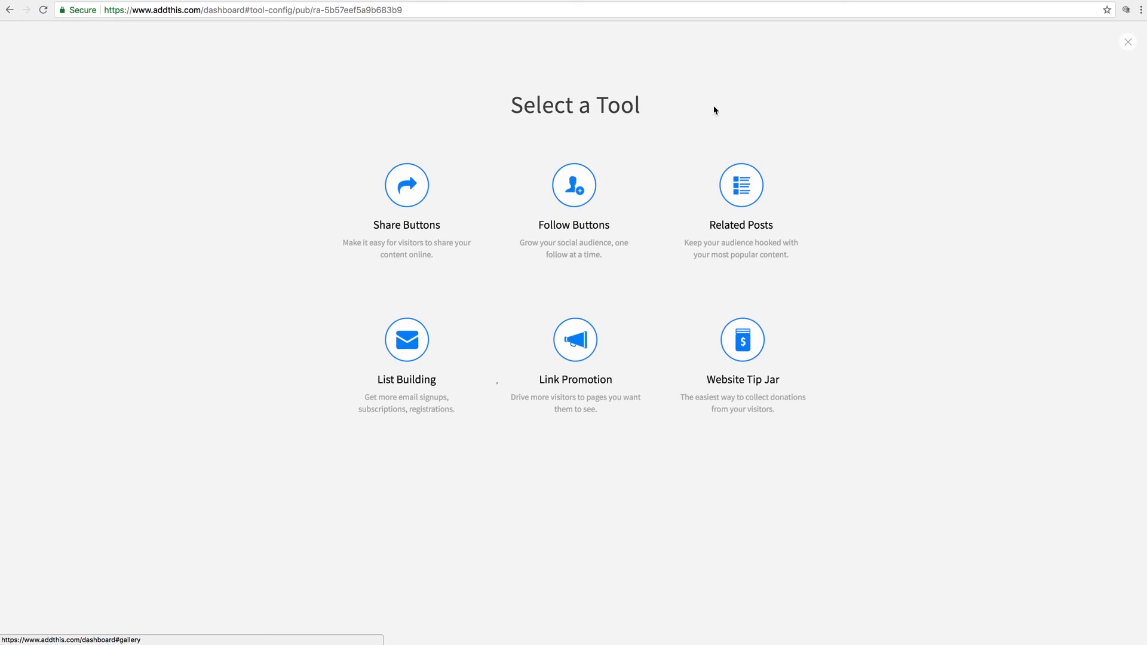
left_click(580, 185)
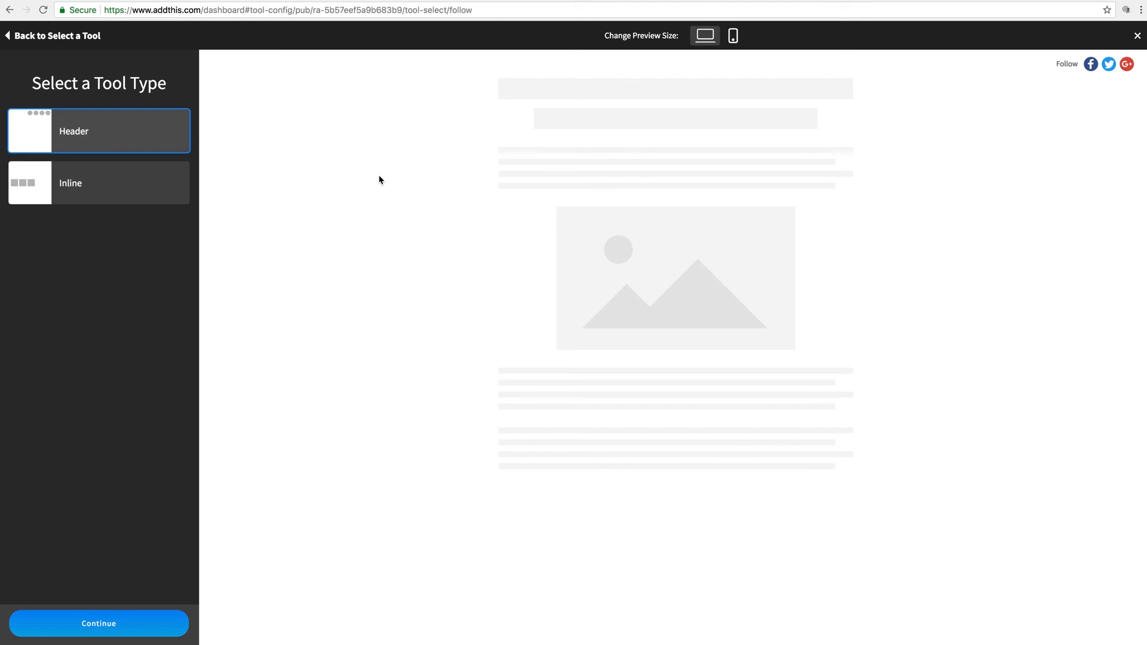
left_click(110, 193)
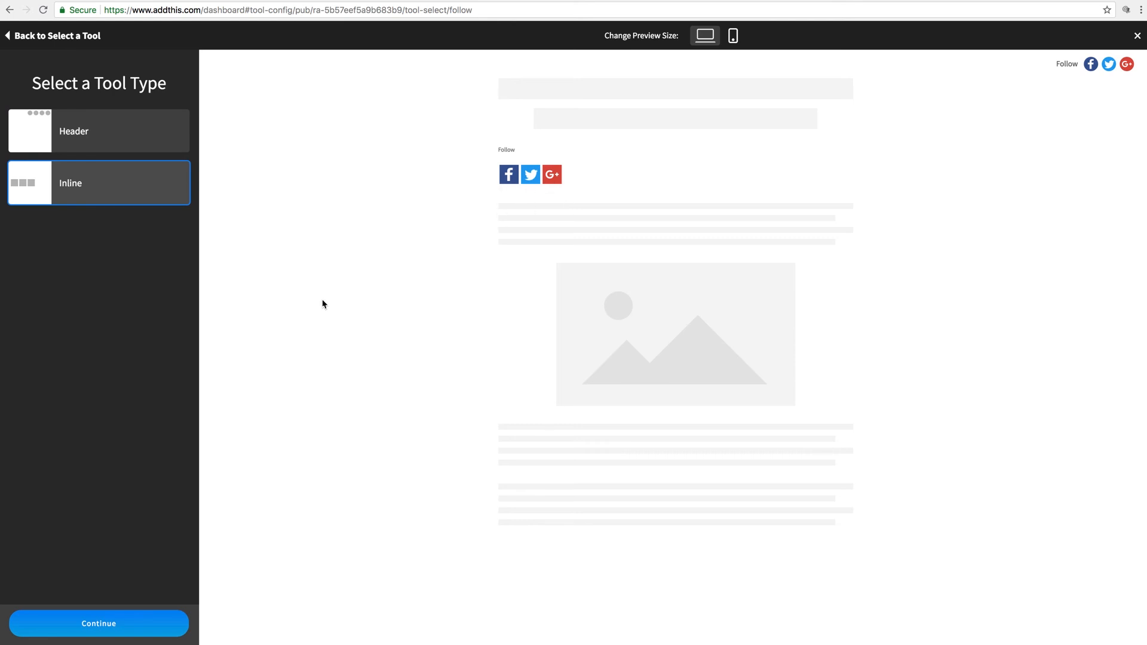
left_click(143, 634)
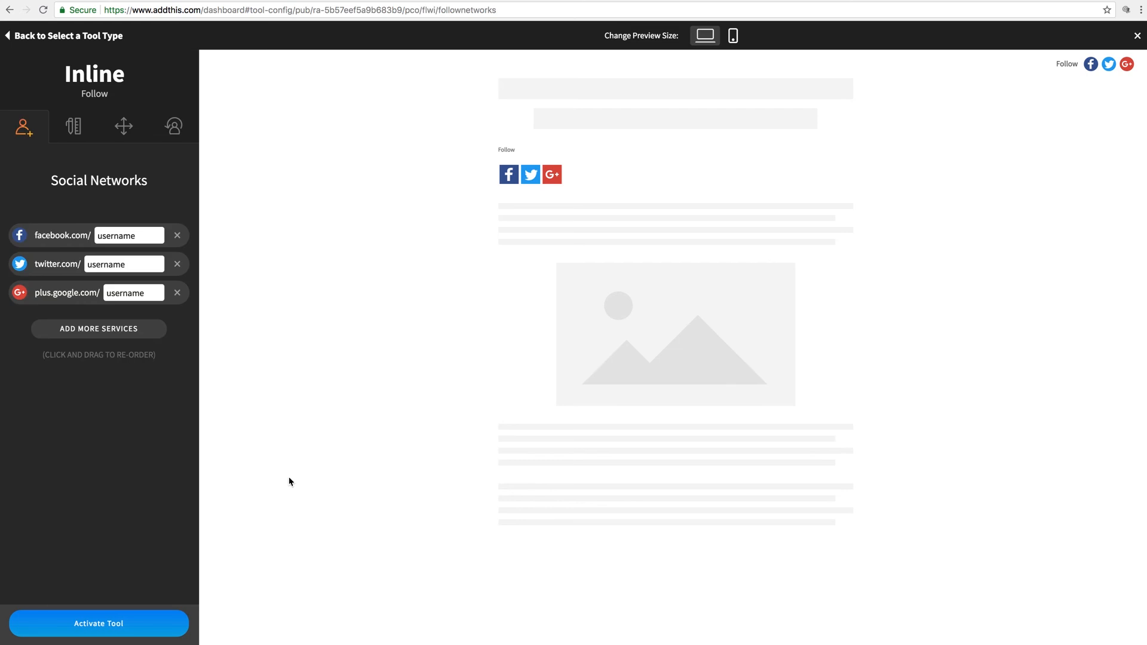
Step: Keep only the Facebook button with the site's Facebook username, then activate the tool
left_click(177, 263)
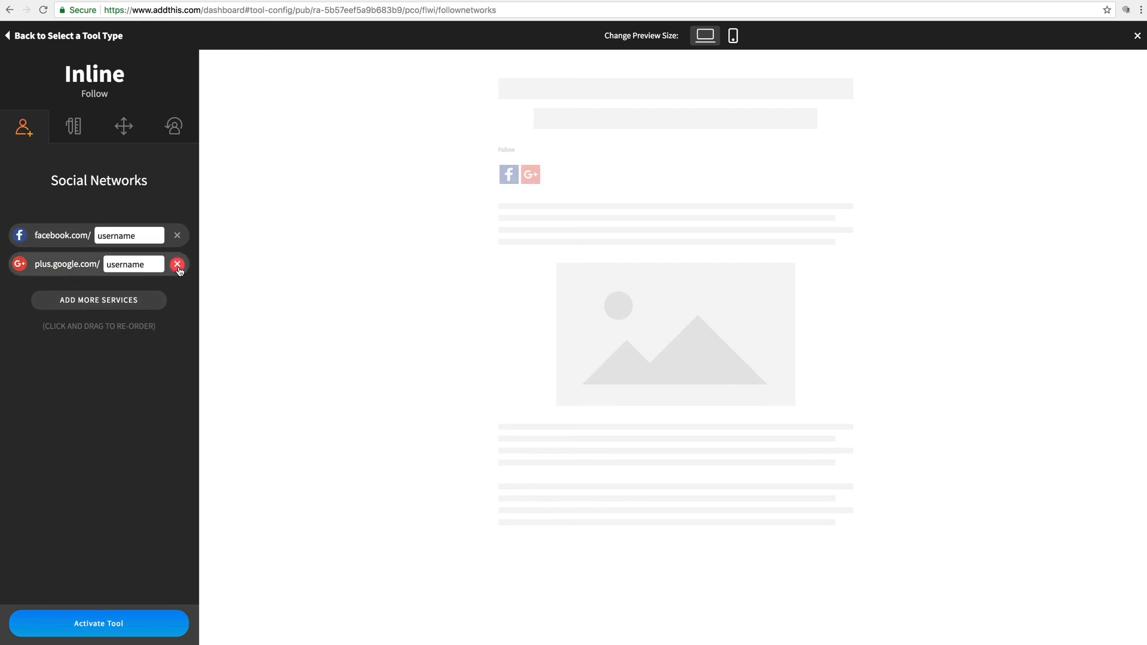
left_click(177, 263)
left_click_drag(144, 236, 88, 239)
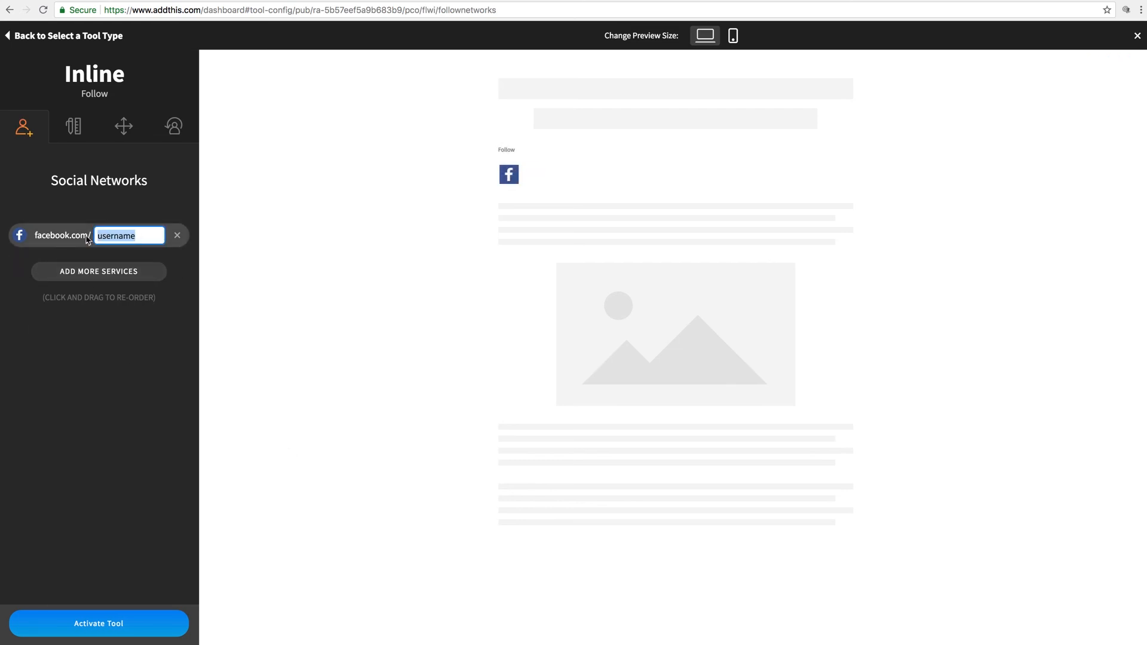
type("web")
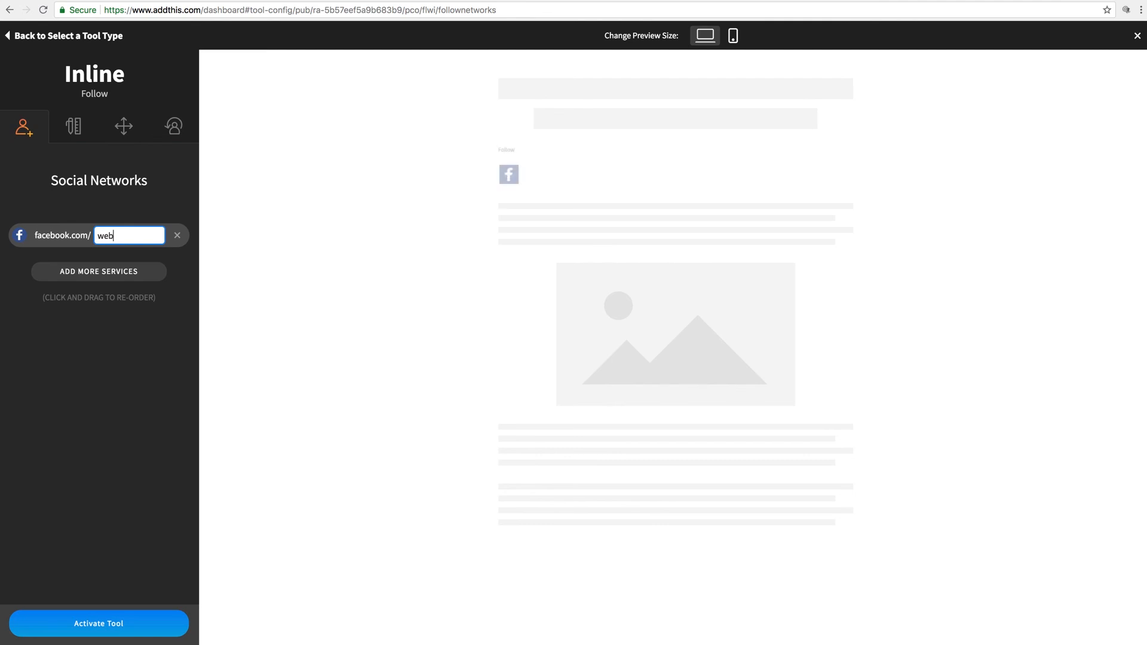
type("siteswithoutcode")
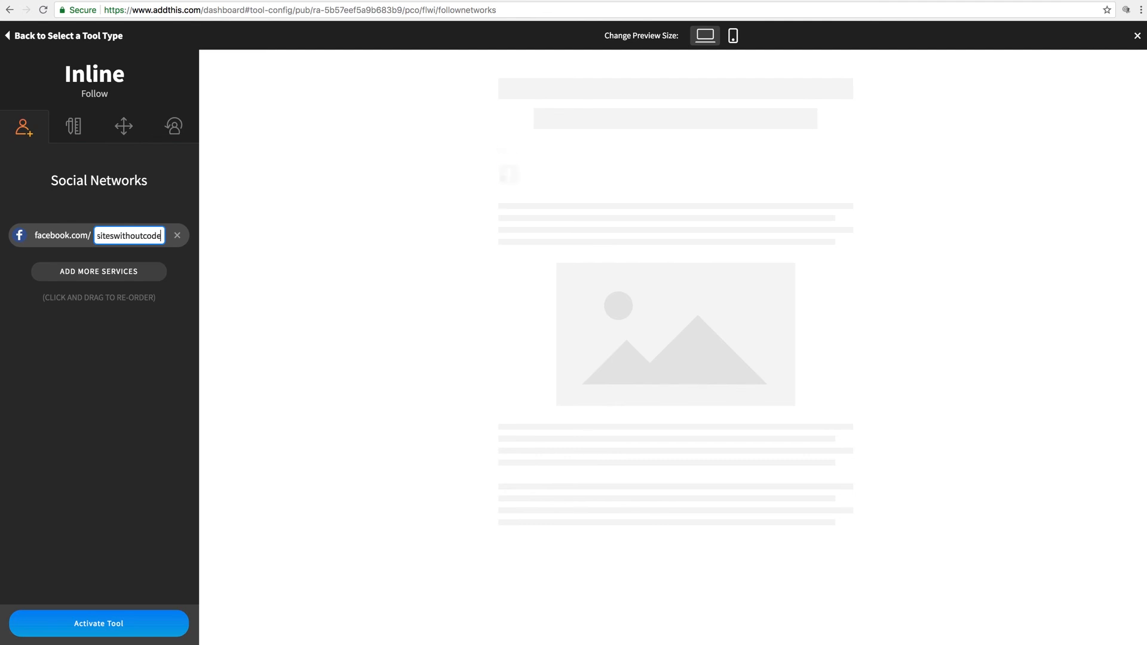
left_click(94, 337)
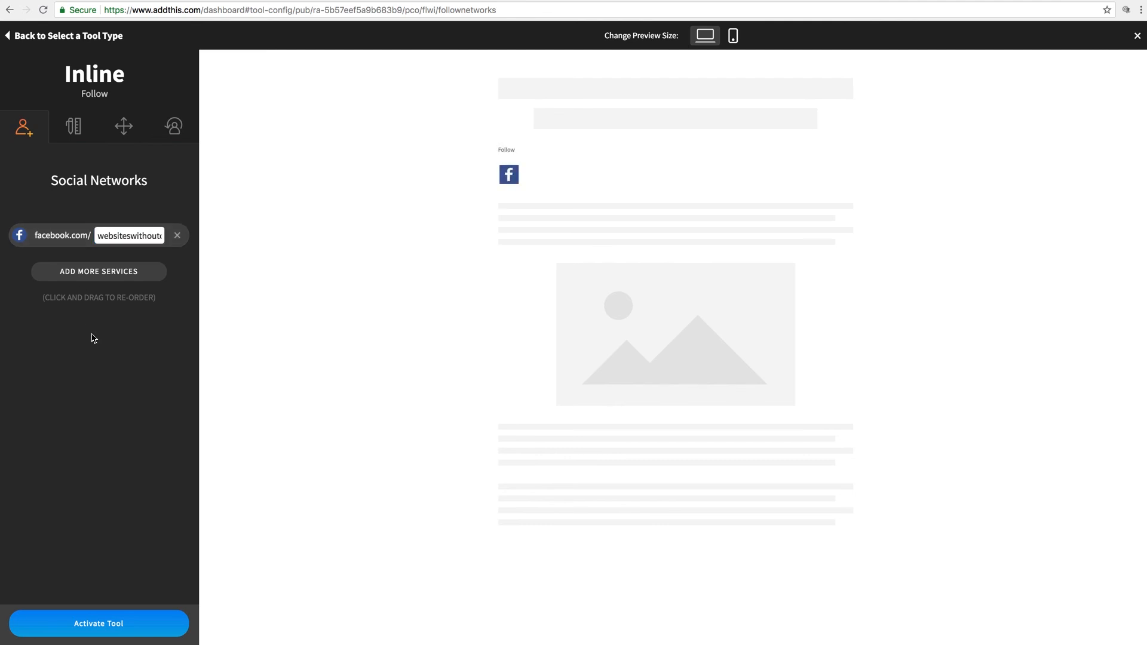
left_click(104, 625)
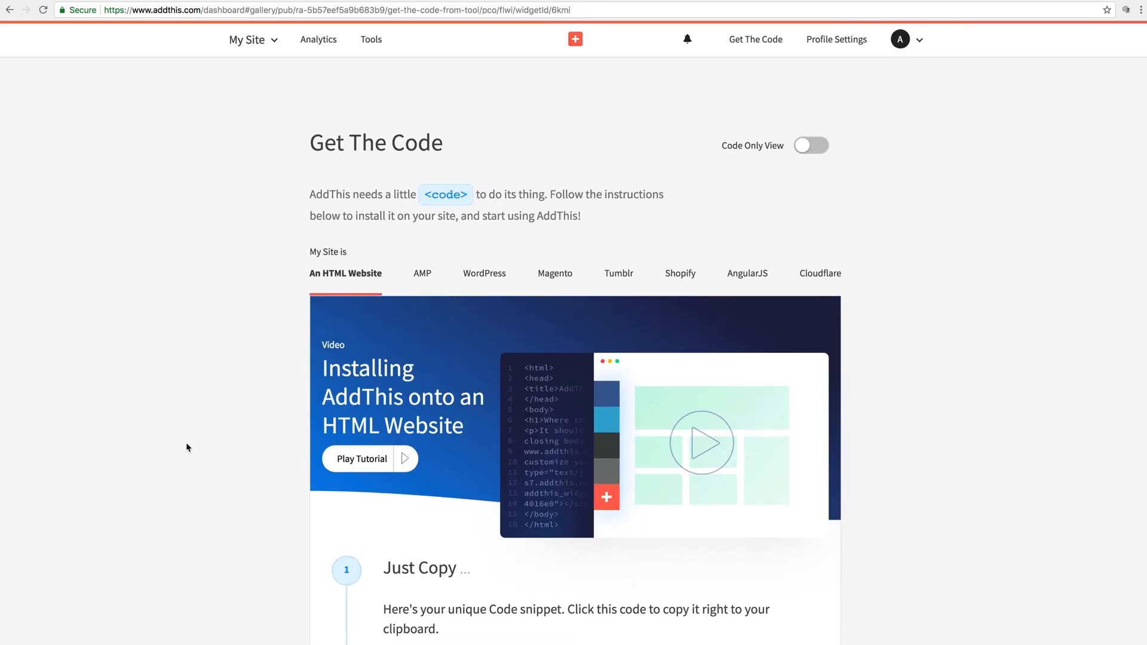
Step: Turn off the Expanding share tool in the AddThis website tools list
left_click(374, 42)
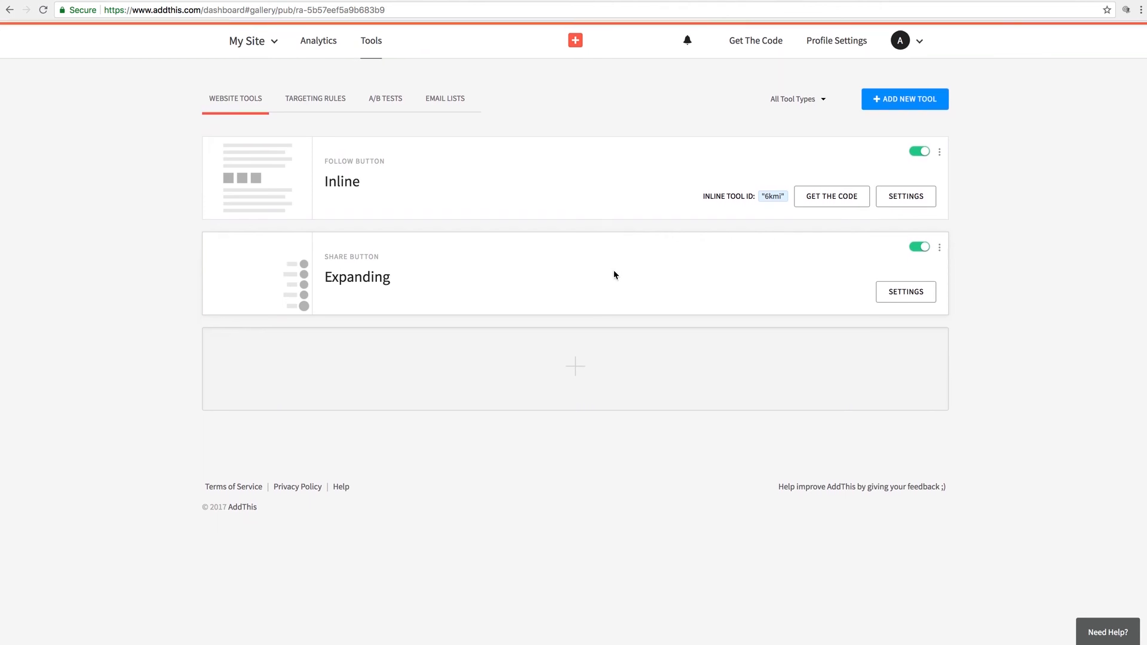
left_click(923, 248)
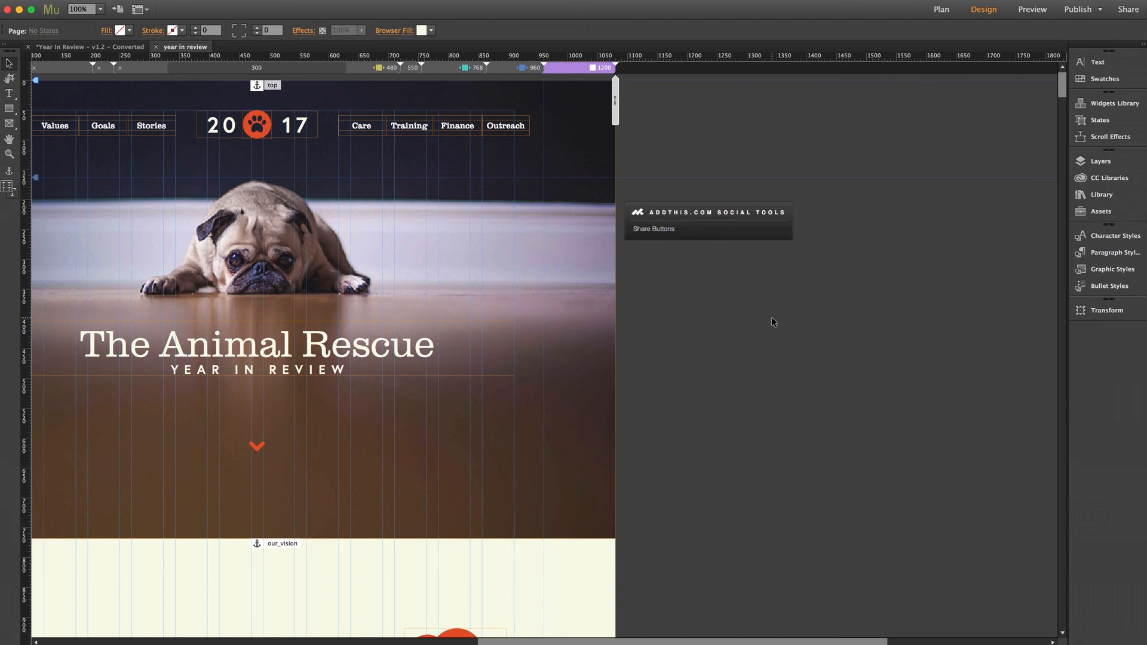
Step: Add a Follow Buttons widget to the pasteboard with Inline Tool ID 6kmi
left_click(1099, 194)
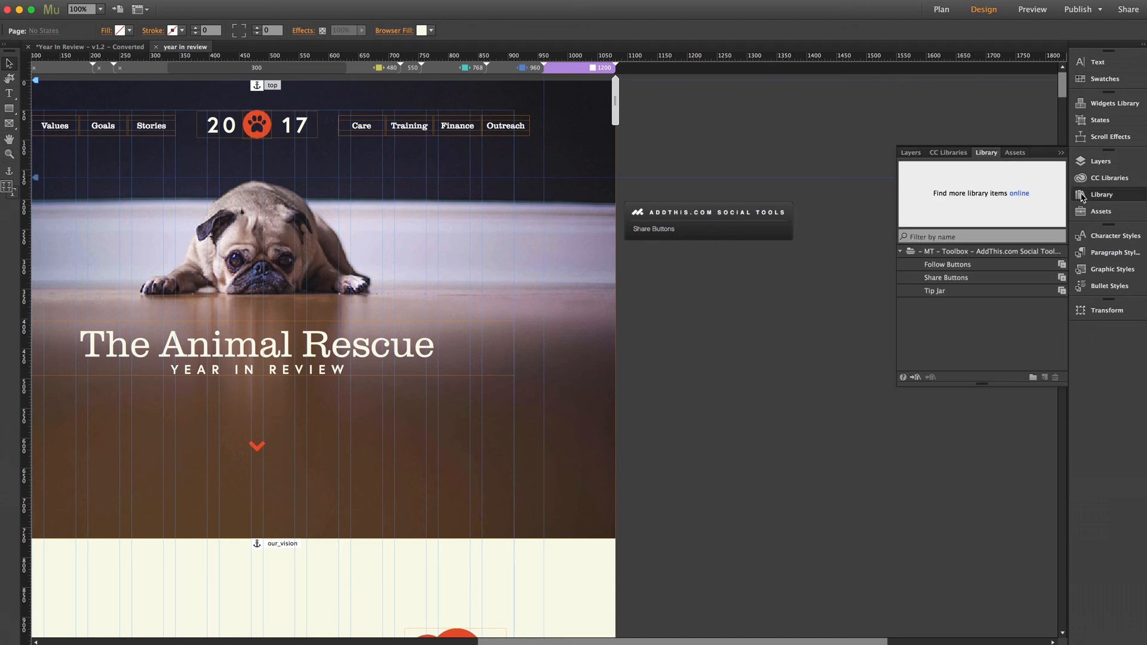
left_click(936, 267)
left_click_drag(936, 268, 627, 270)
left_click(779, 286)
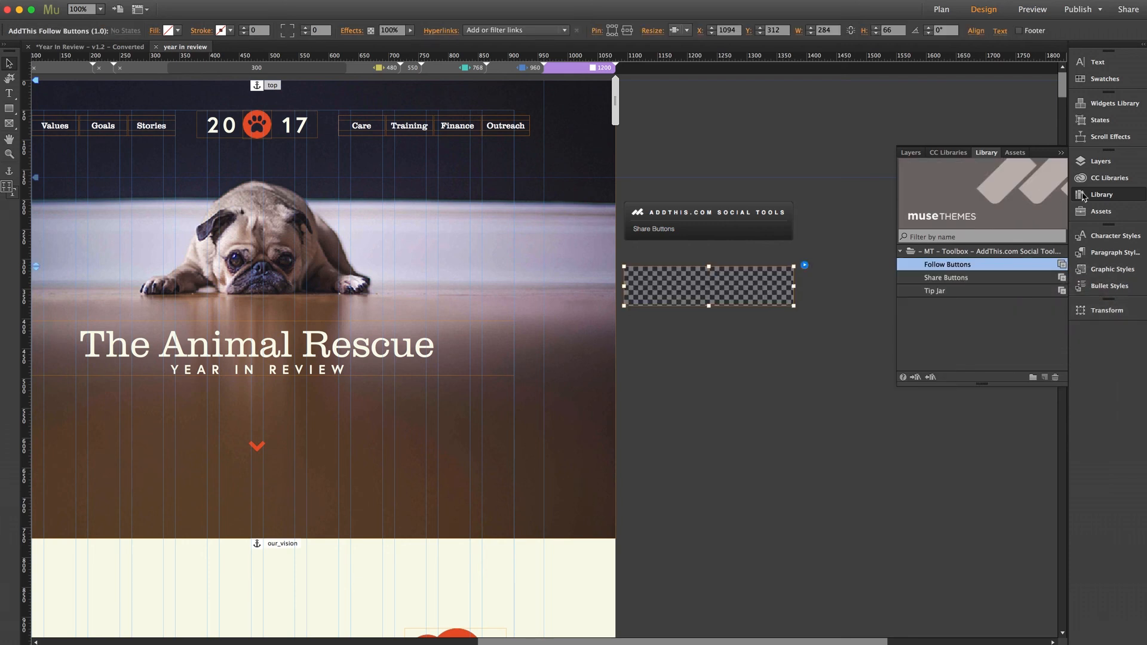
left_click(804, 264)
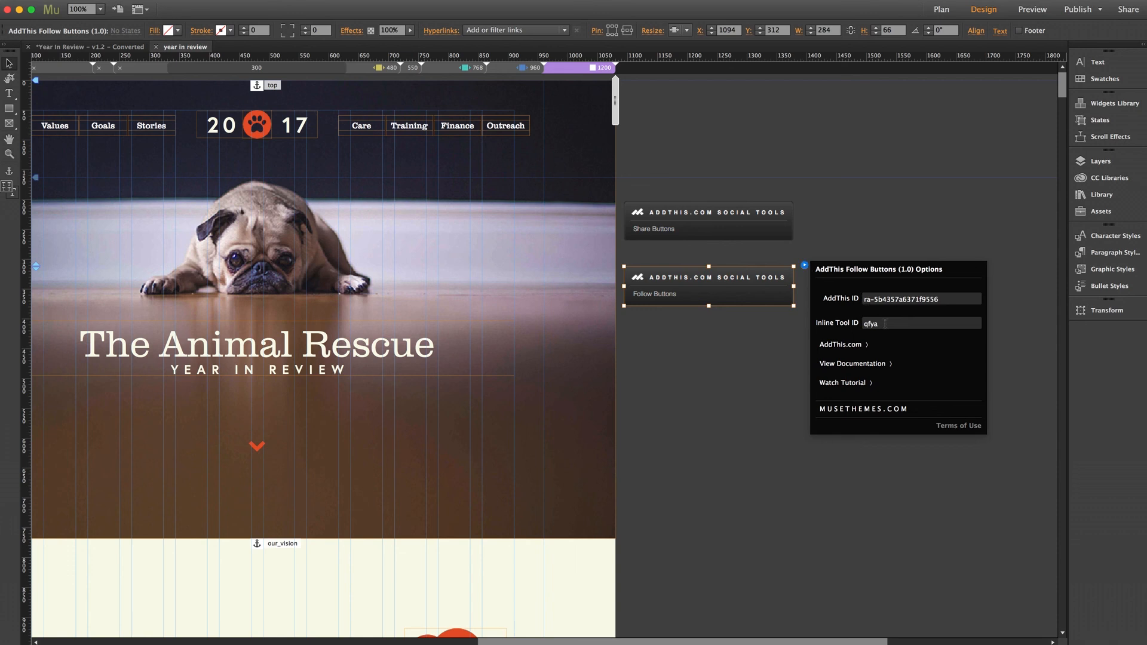
left_click_drag(883, 324, 846, 324)
type("6k")
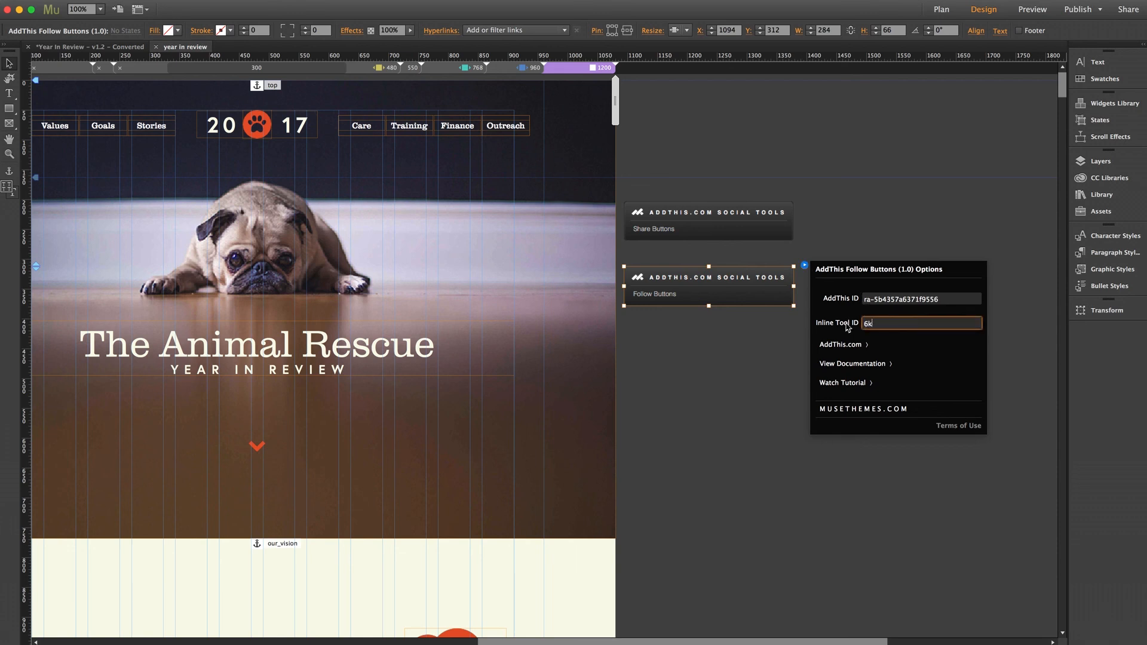
type("mi")
key("Return")
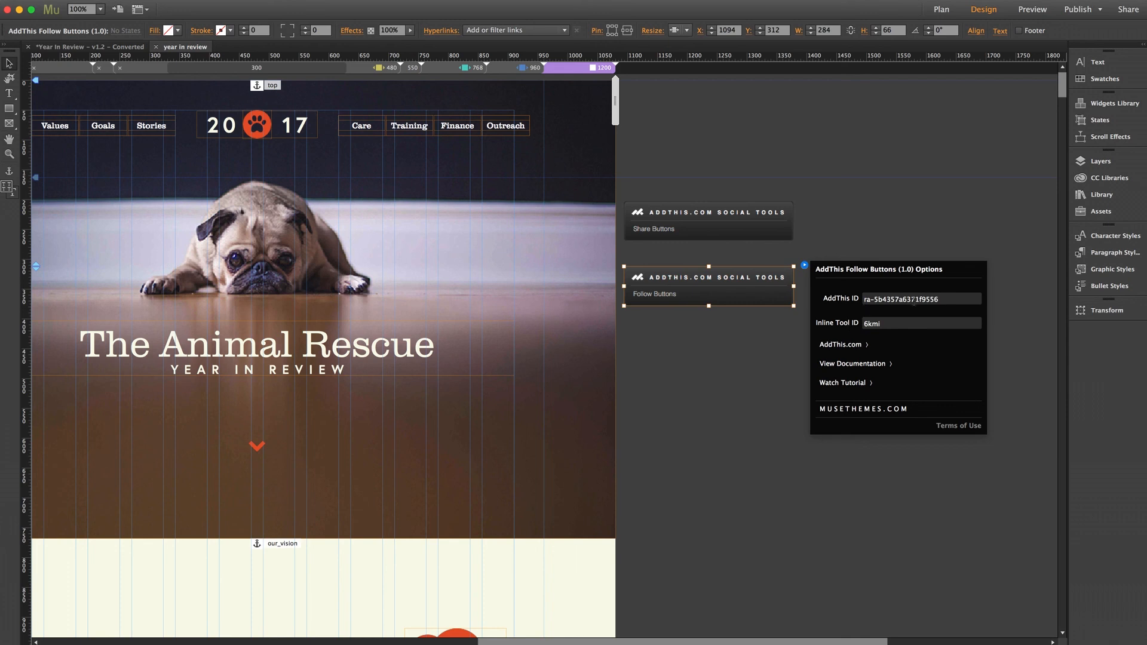
Step: Copy the account's AddThis ID from the Share Buttons widget options
left_click(774, 228)
left_click(805, 201)
left_click(898, 235)
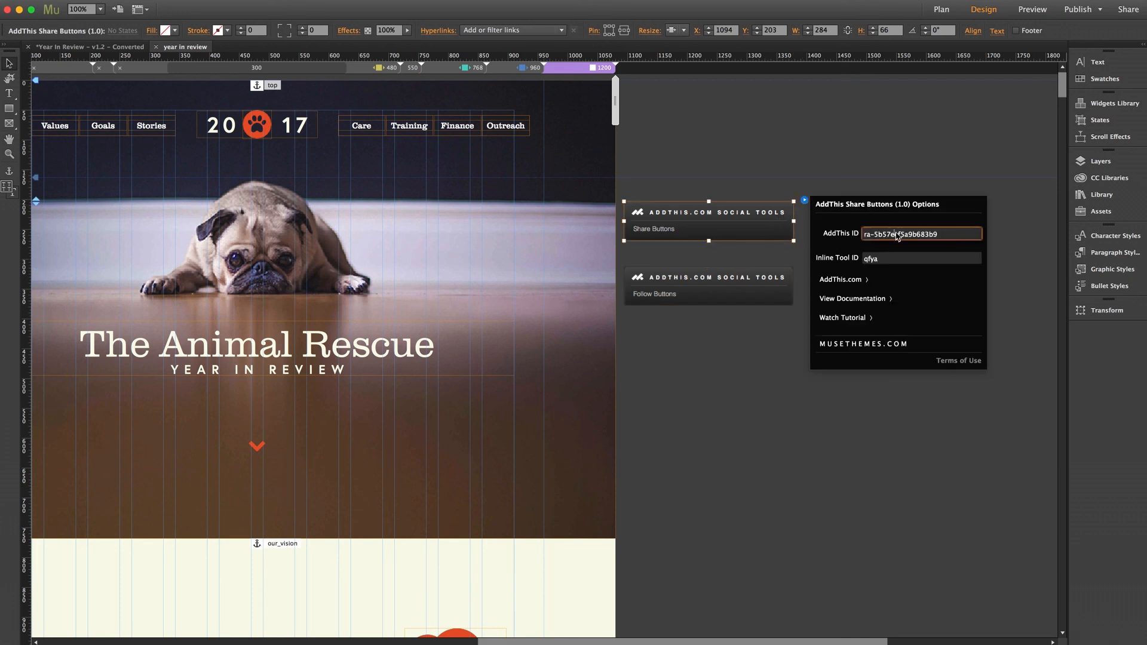
triple_click(896, 235)
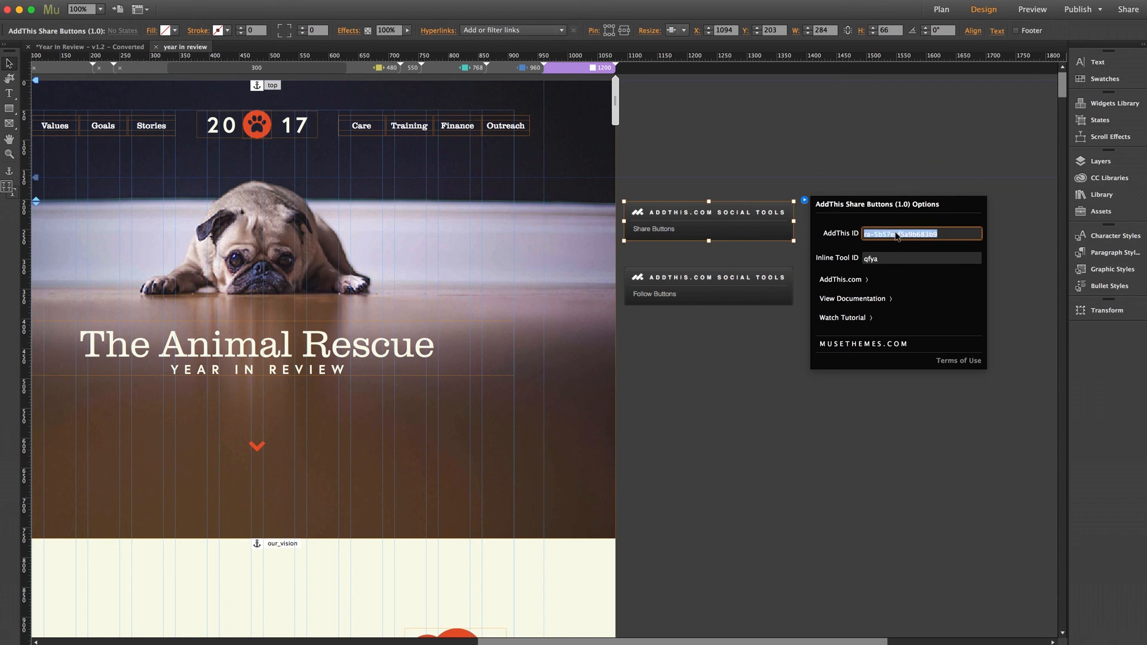
Step: Paste that AddThis ID into the Follow Buttons widget, then delete the Share Buttons widget
left_click(762, 286)
left_click(804, 265)
left_click(883, 299)
left_click(883, 301)
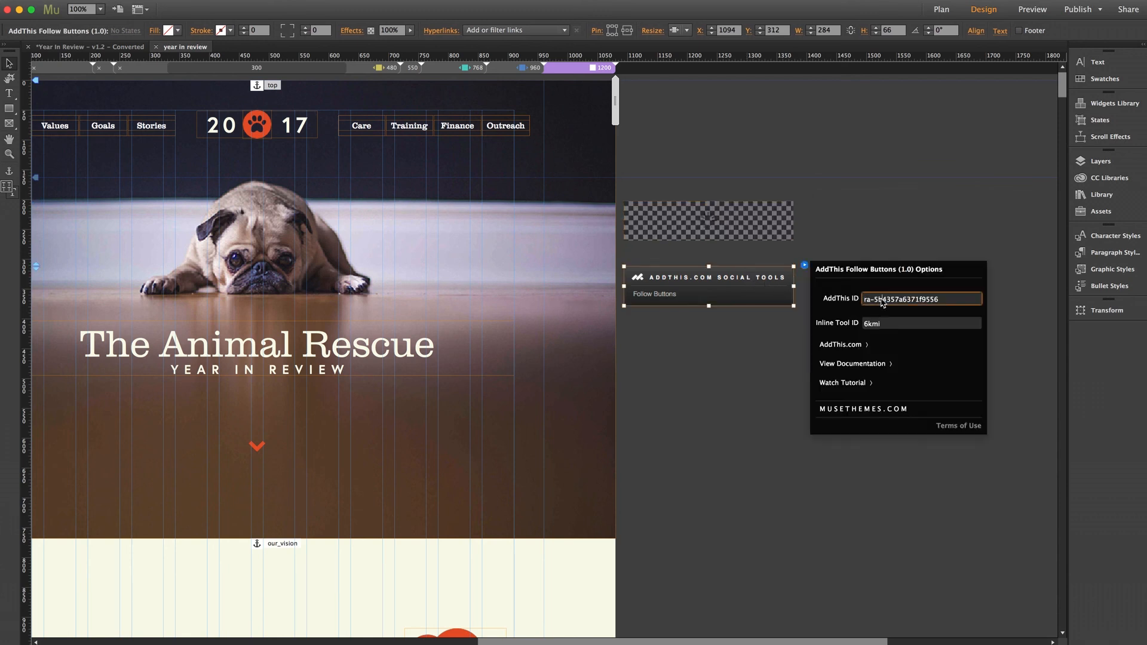
triple_click(882, 301)
type("ra-5b57eef5a9b683b9")
key("Return")
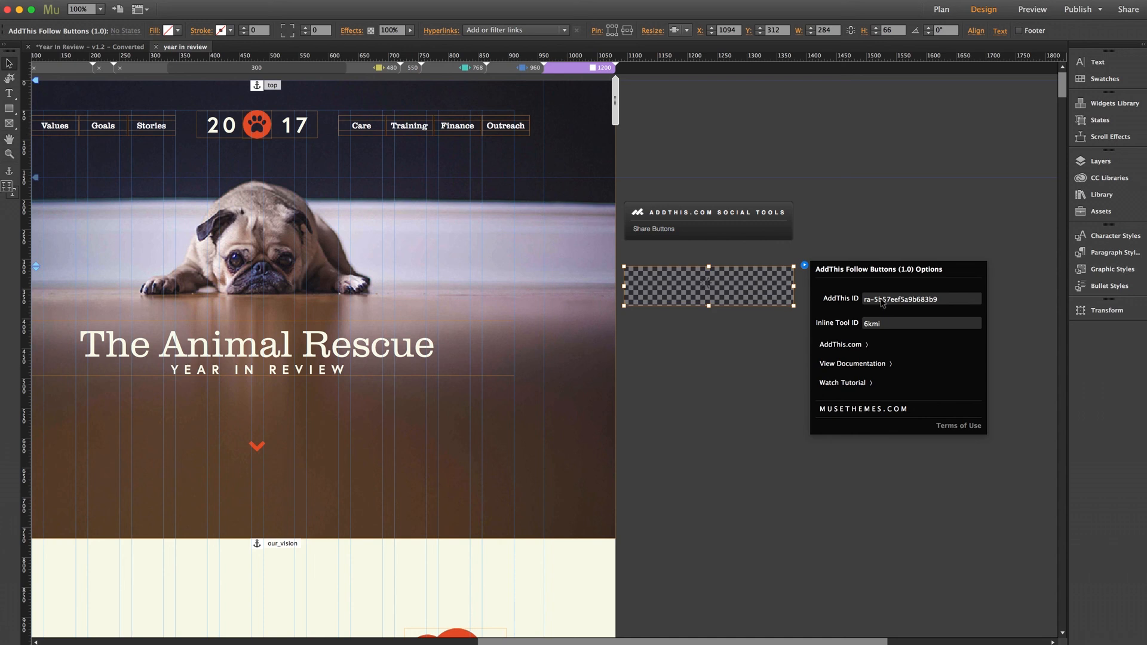
left_click(763, 344)
left_click(745, 224)
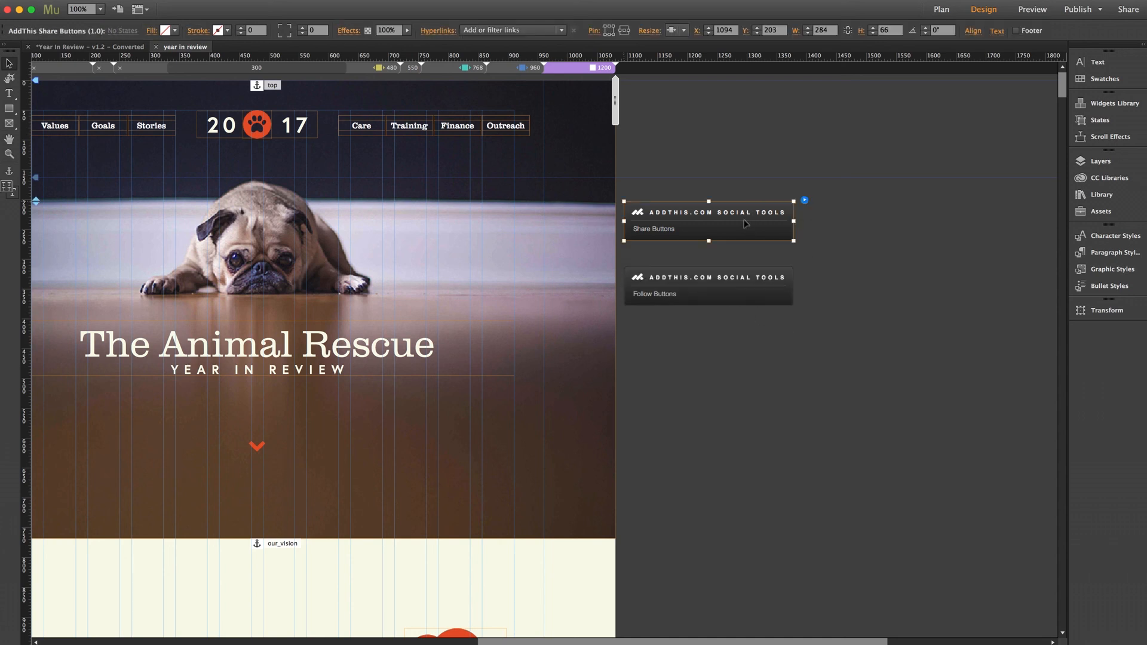
key("Delete")
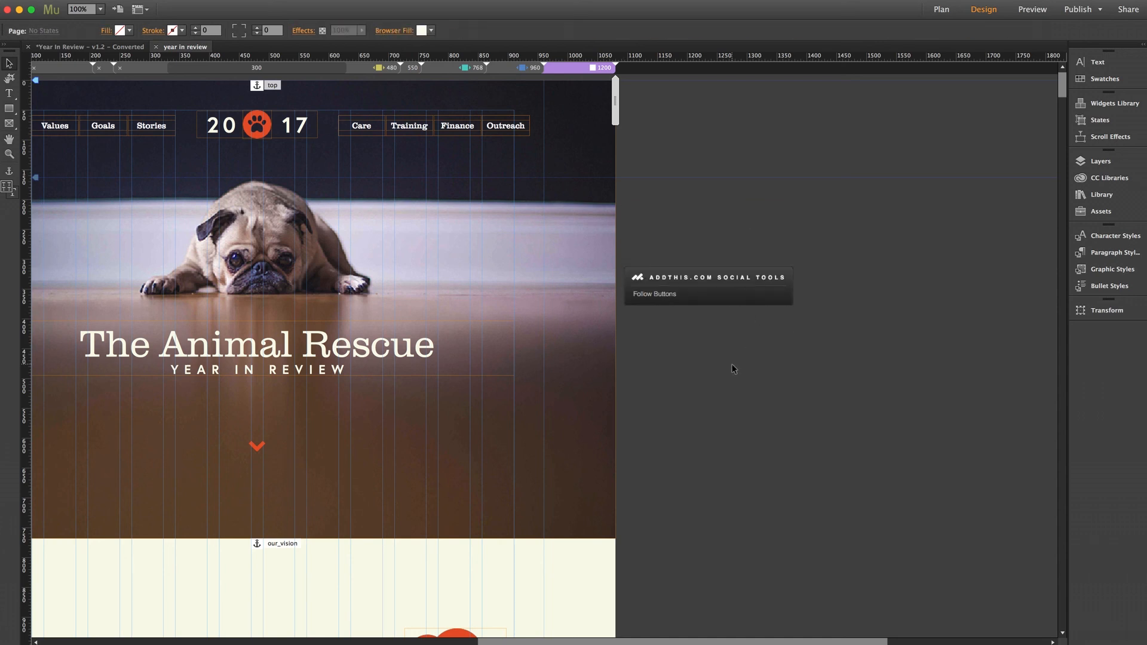
Step: Place the Follow Buttons widget below the hero above Our Vision, then preview in browser
scroll(732, 364, "left", 10)
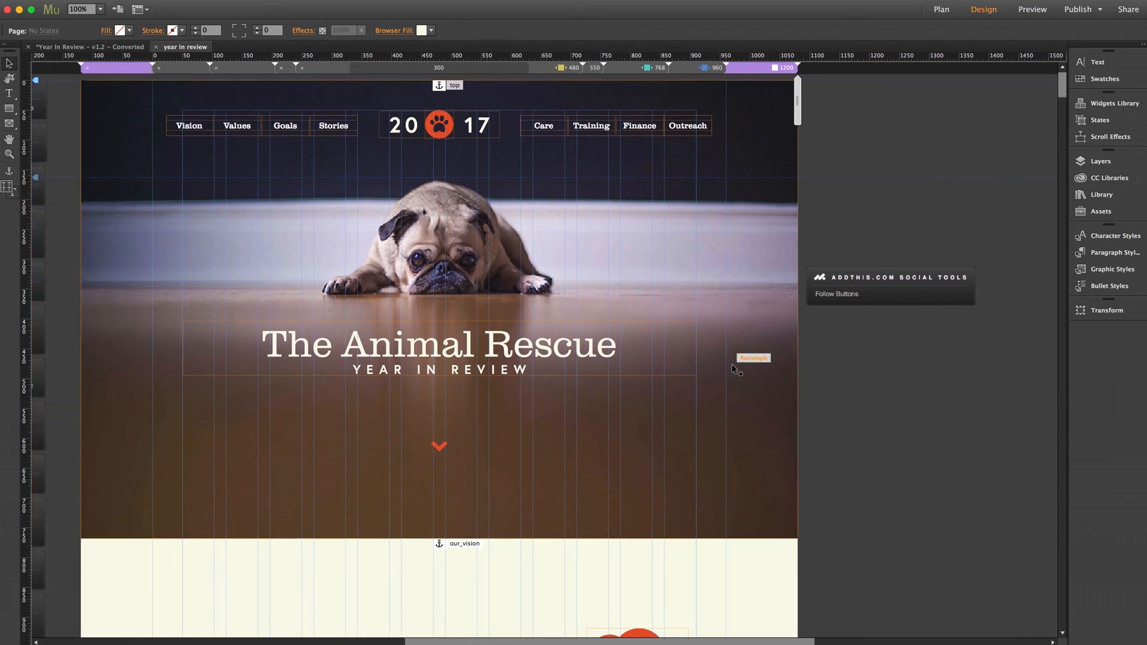
scroll(732, 364, "left", 4)
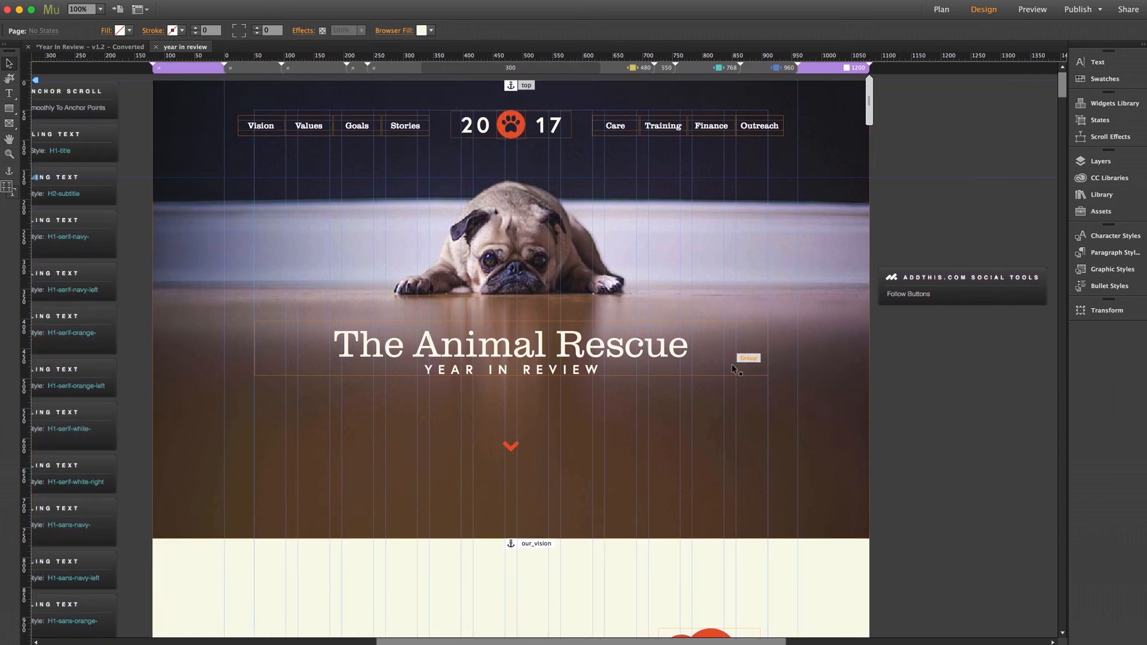
scroll(947, 396, "down", 2)
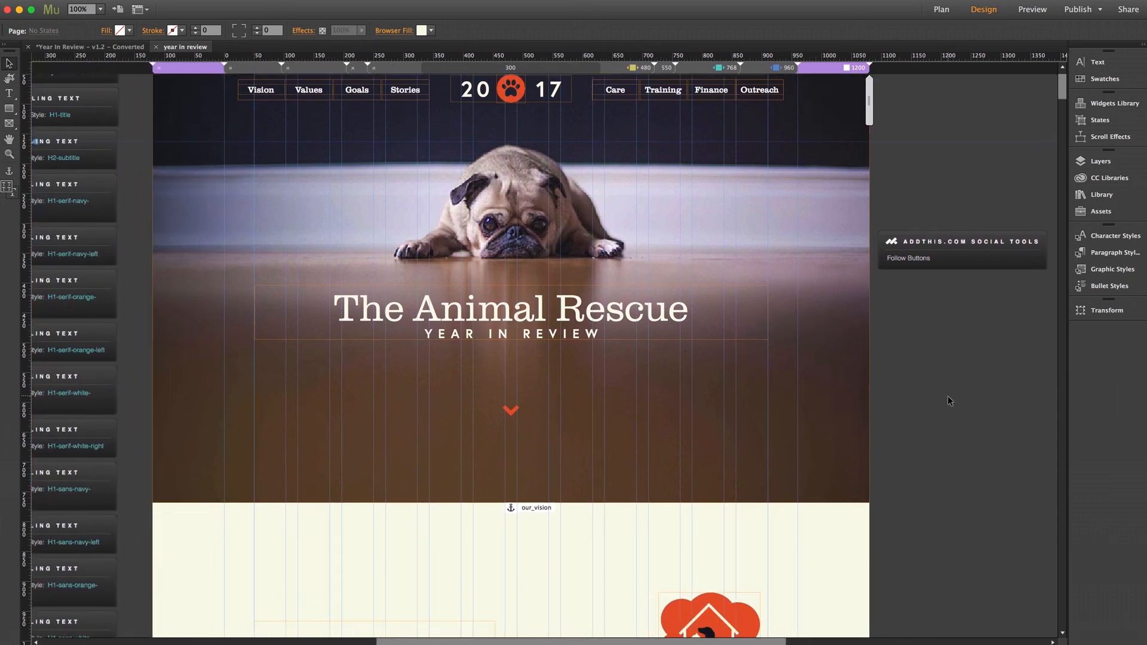
scroll(948, 396, "down", 5)
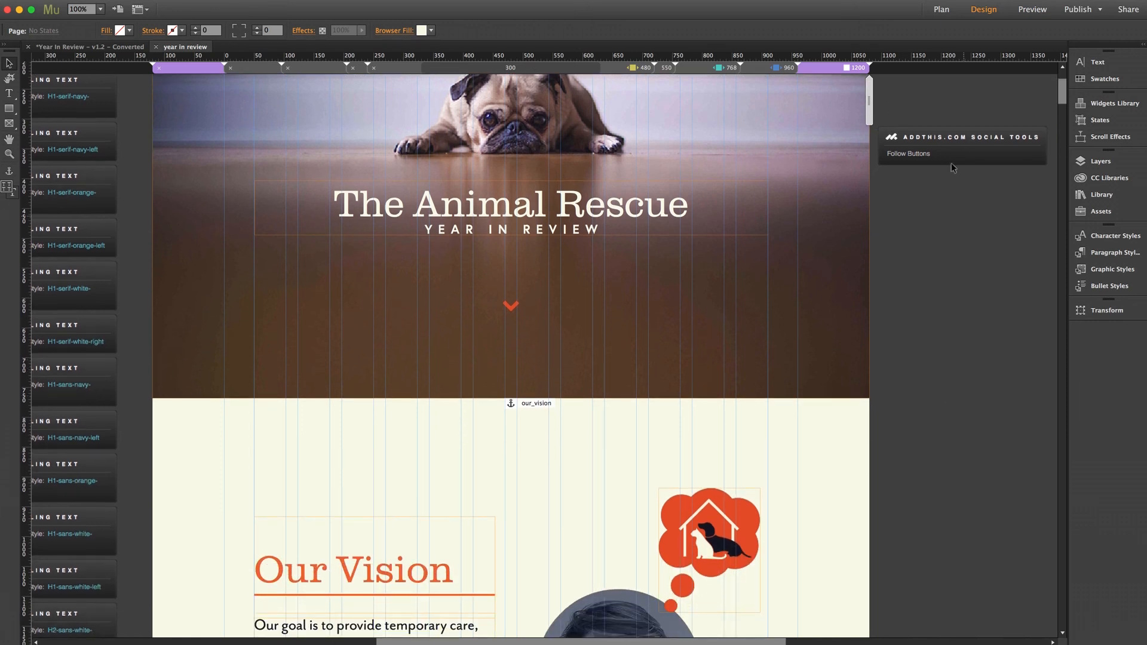
left_click_drag(949, 142, 297, 426)
left_click(993, 326)
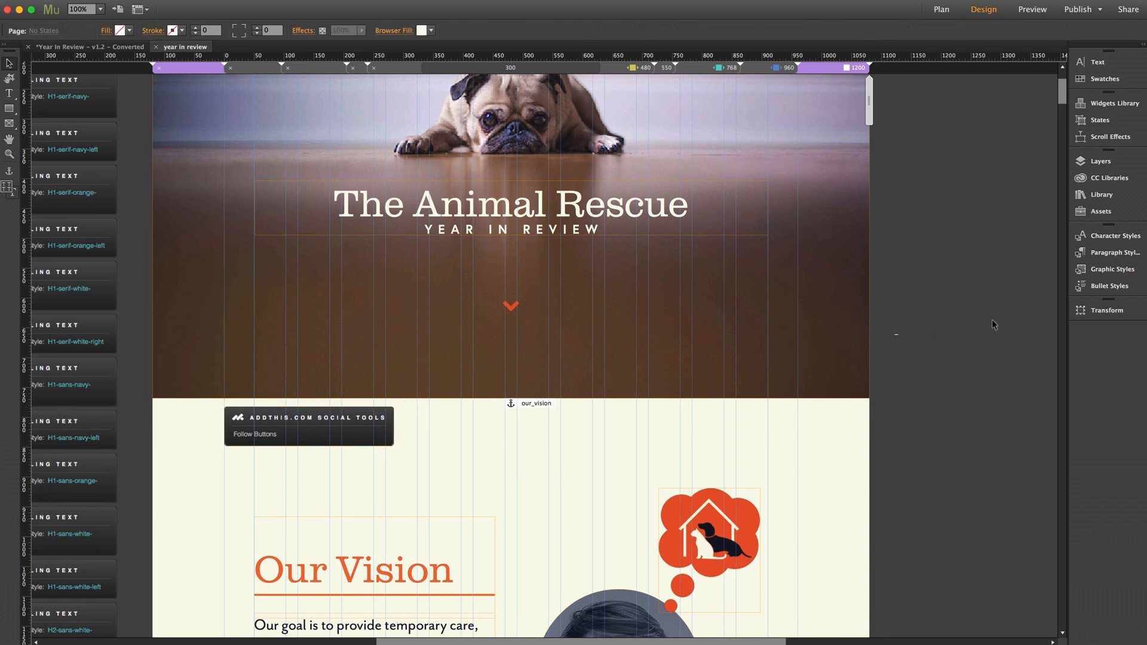
key("super+shift+e")
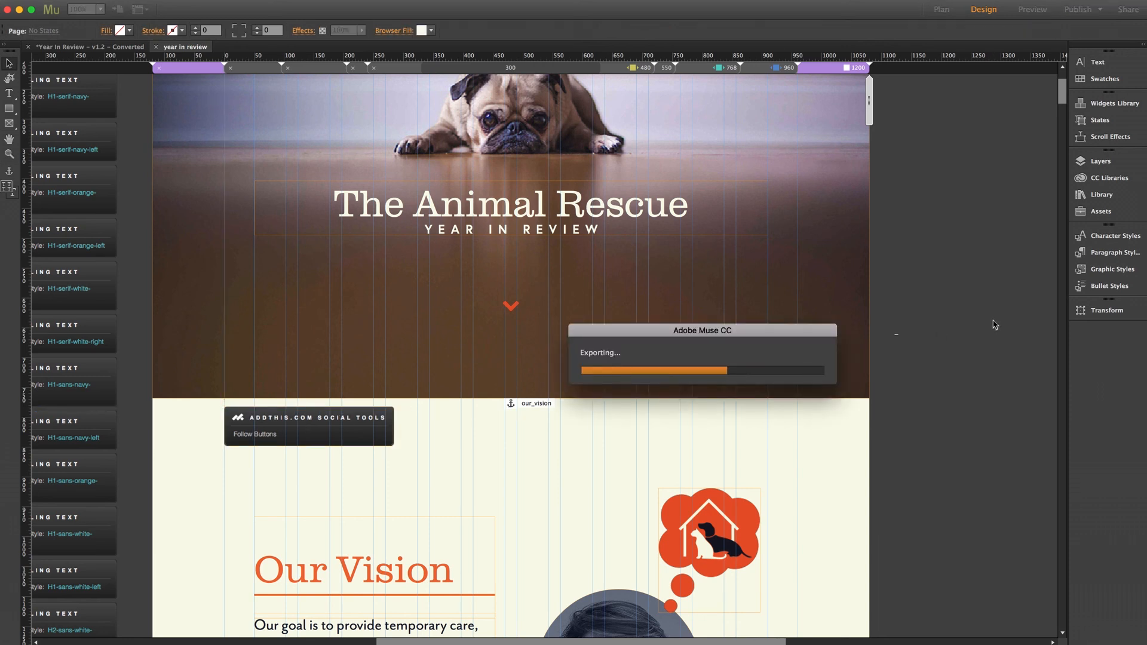